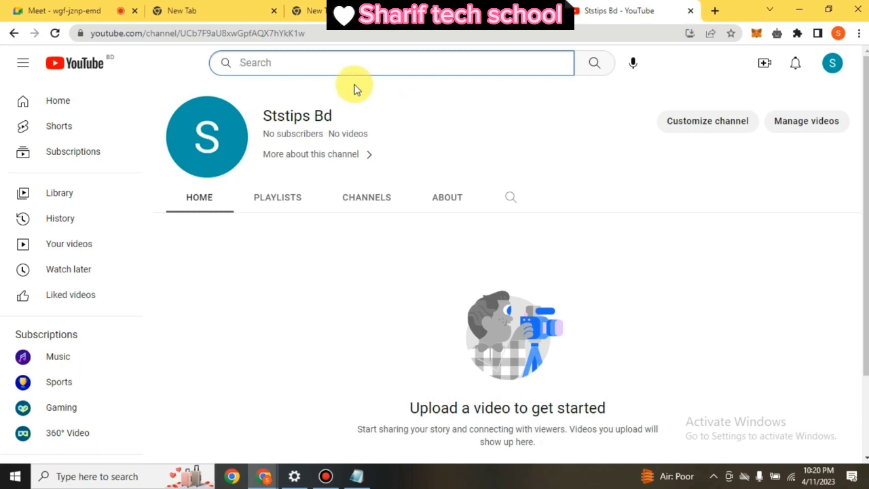
Launch YouTube Studio for the current channel from the account avatar menu
scroll(186, 298, "down", 2)
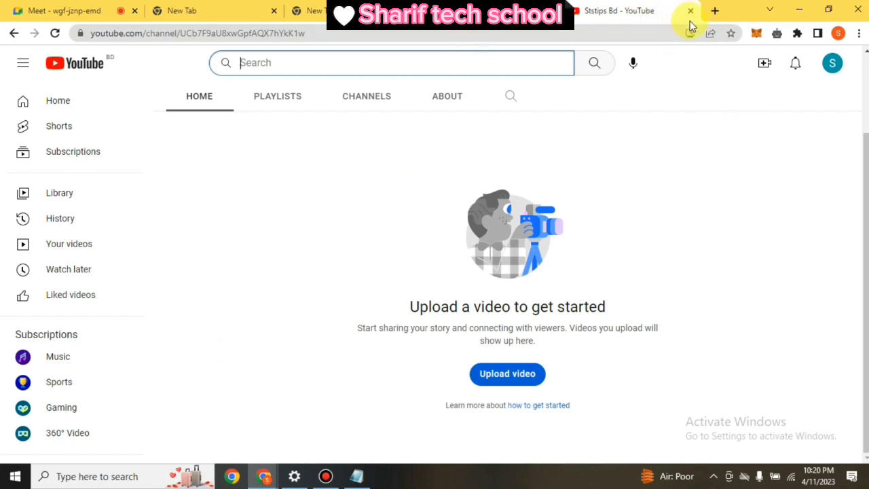
left_click(829, 64)
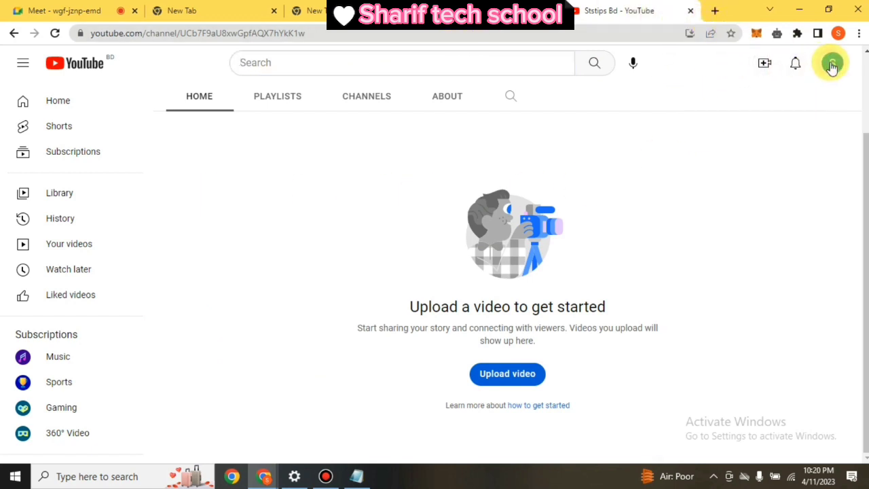
left_click(502, 168)
left_click(835, 65)
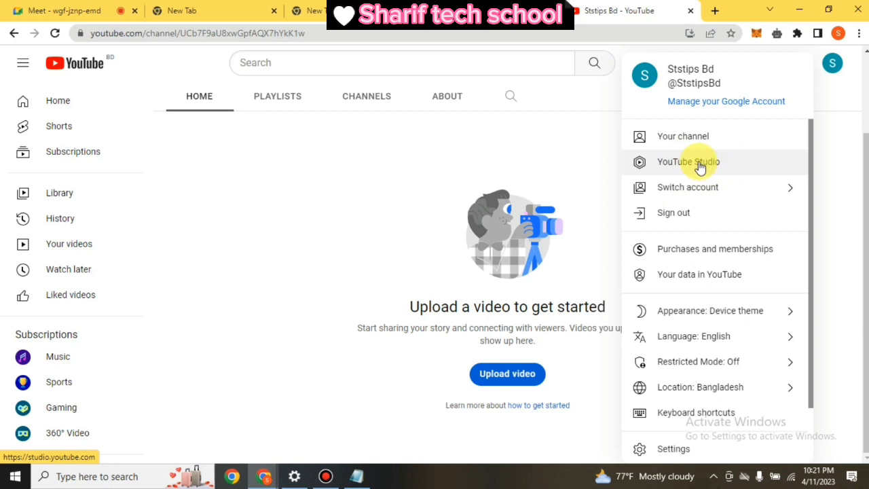
left_click(700, 167)
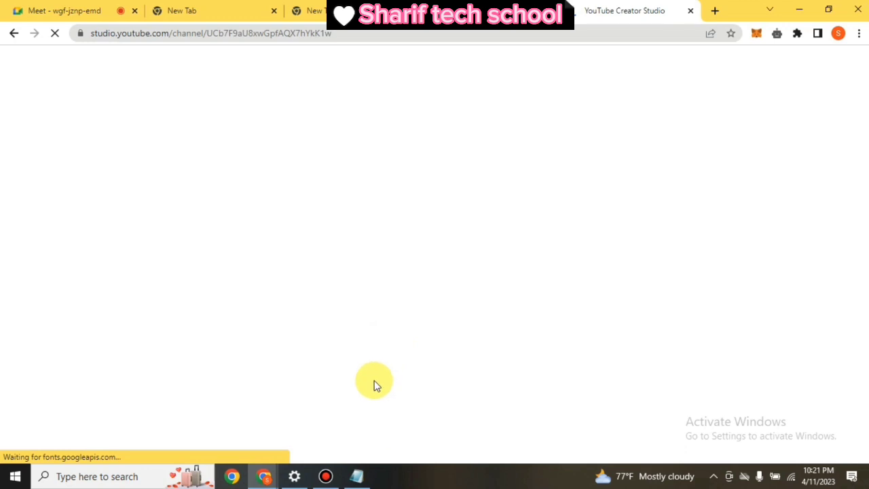
Dismiss the welcome, dark theme and playlists-moved notices, then open Studio Settings
left_click(333, 481)
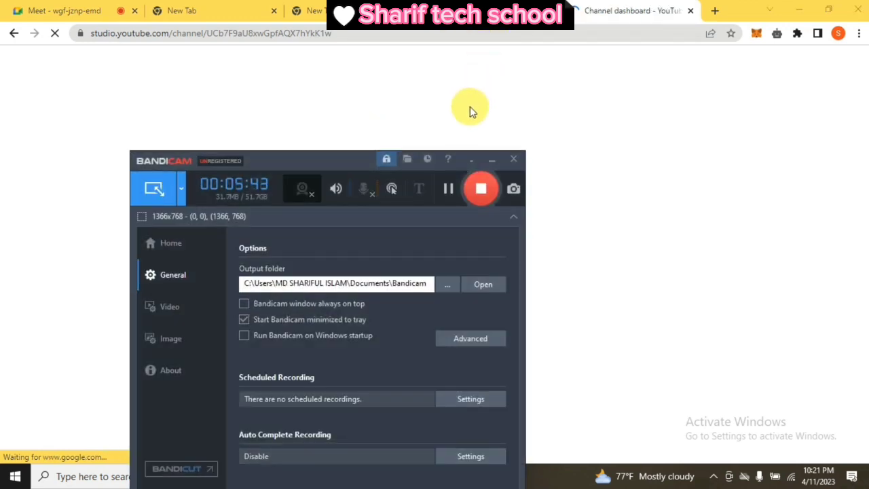
left_click(488, 160)
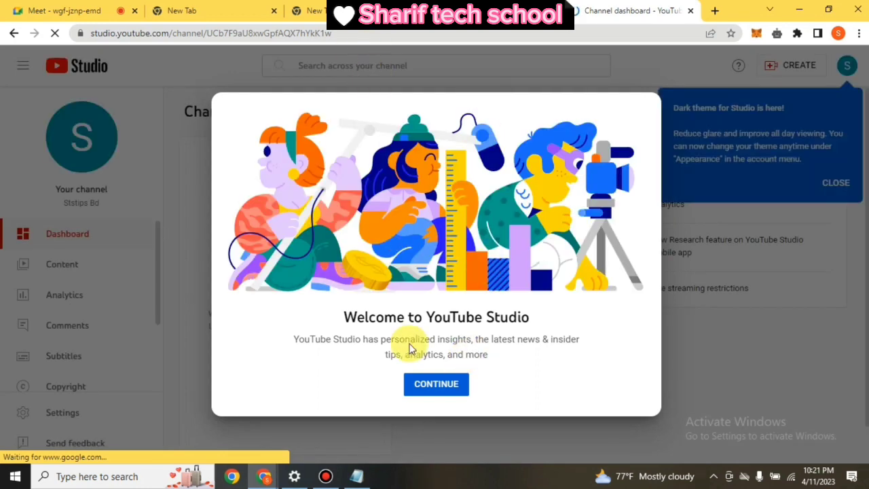
left_click(445, 391)
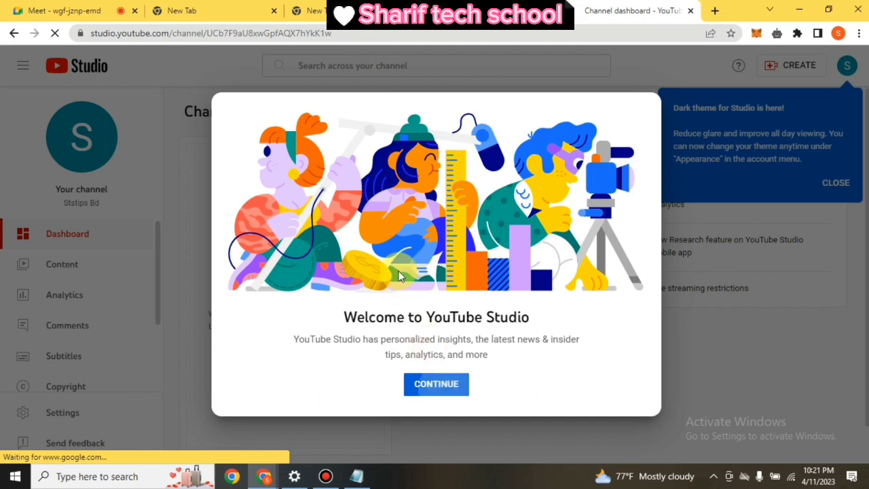
left_click(838, 183)
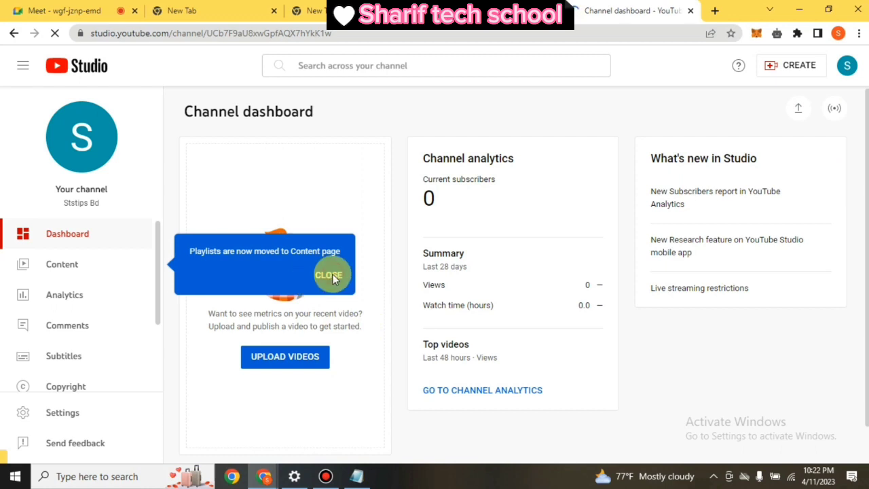
left_click(331, 277)
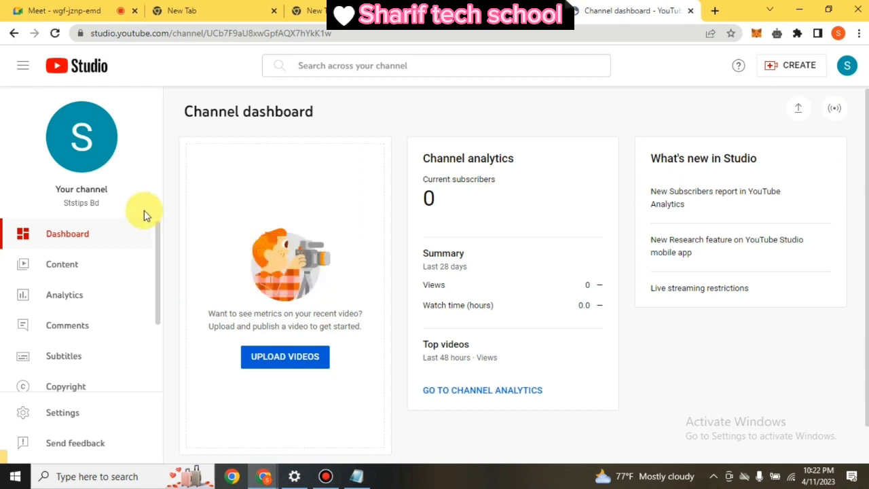
scroll(109, 292, "down", 3)
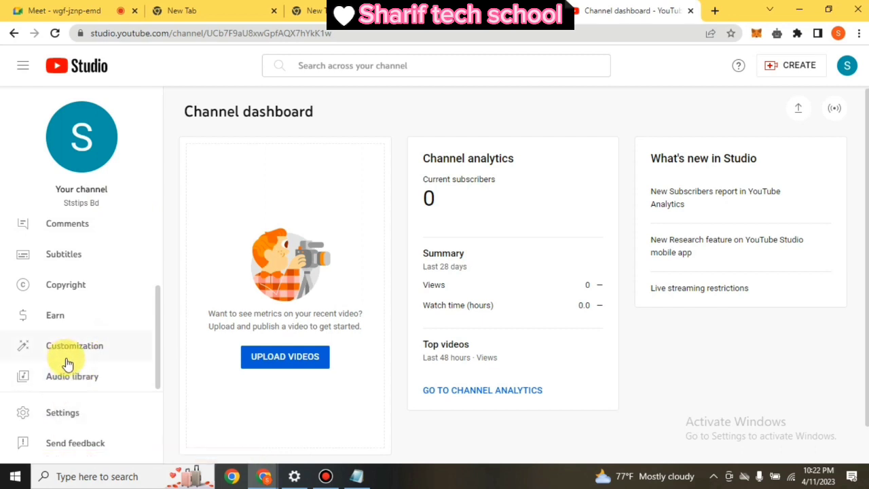
left_click(68, 412)
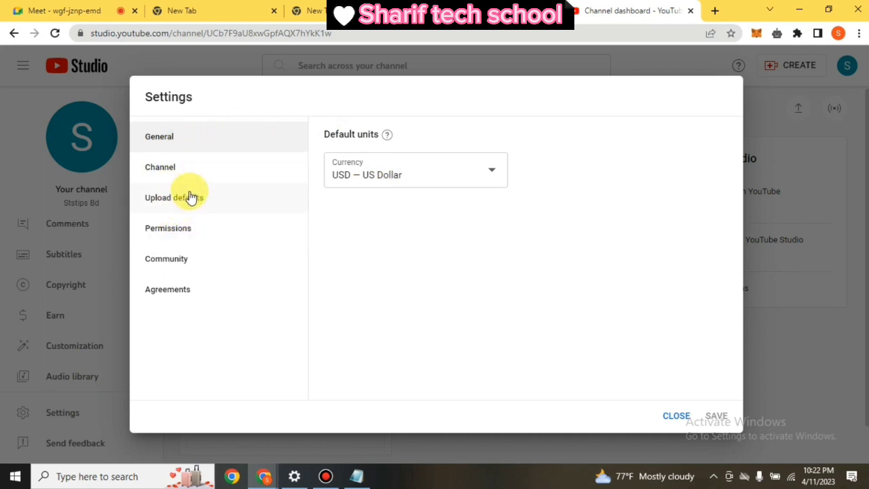
Review the Upload defaults, Permissions and Channel basic info settings
left_click(192, 203)
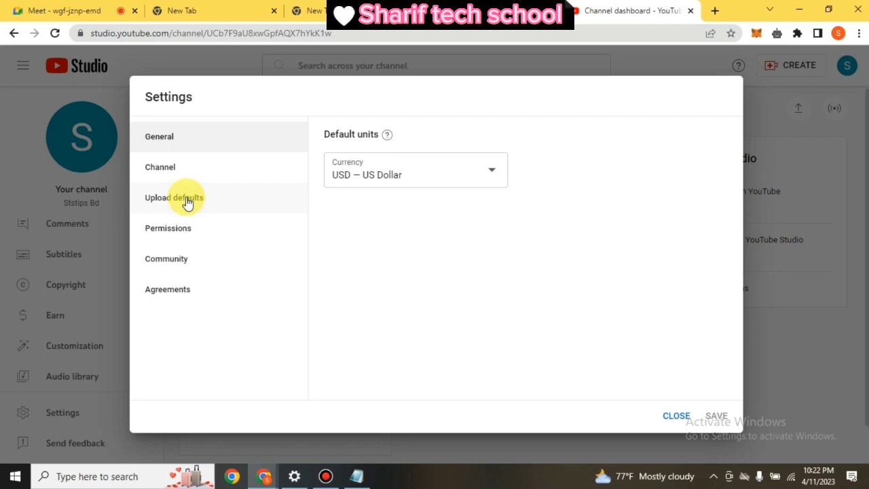
scroll(450, 255, "down", 2)
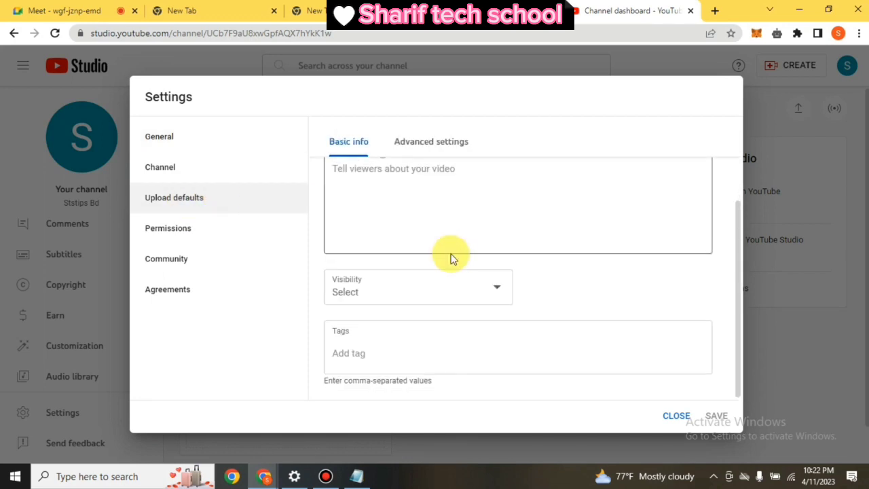
left_click(180, 229)
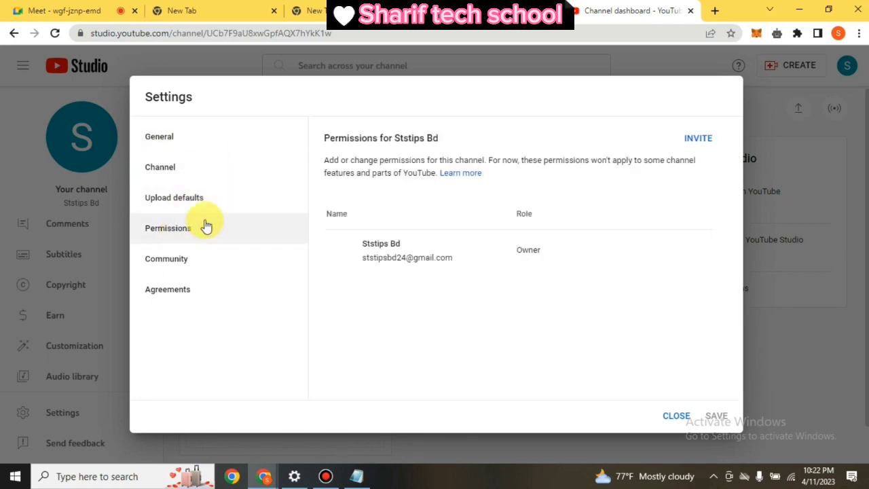
left_click(187, 169)
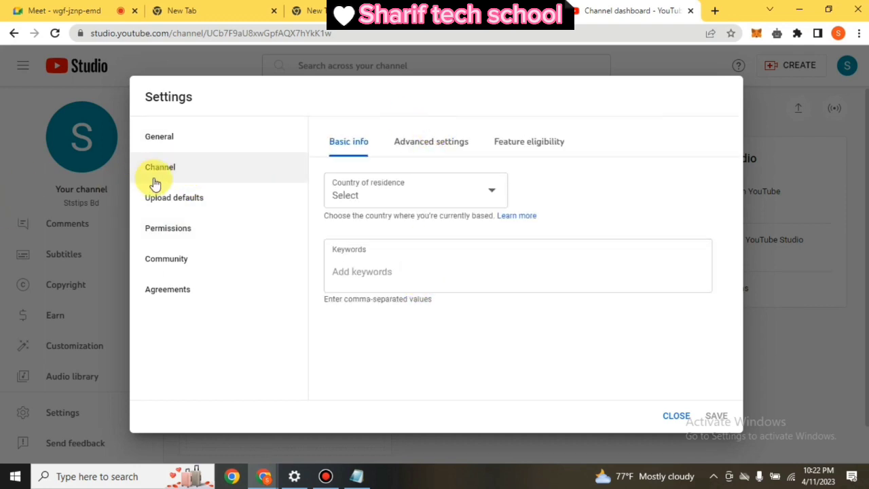
left_click_drag(137, 171, 184, 180)
left_click(209, 171)
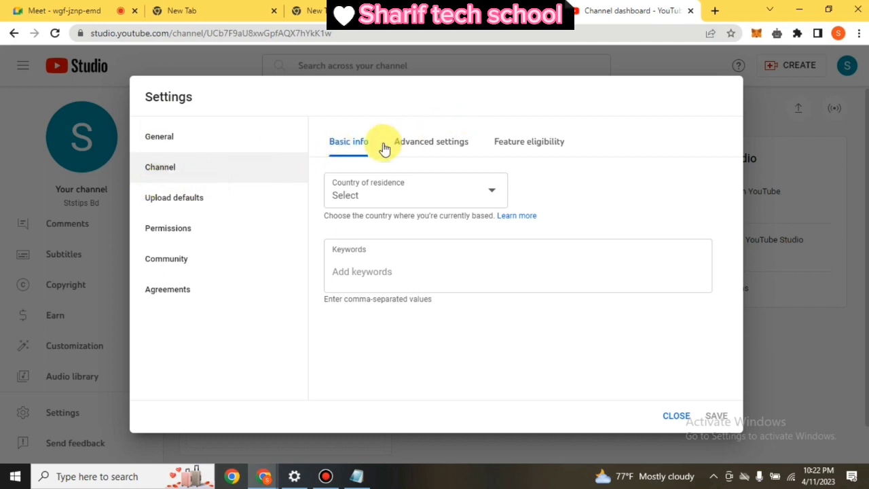
Check the Channel advanced settings and go to Manage YouTube account
left_click(433, 142)
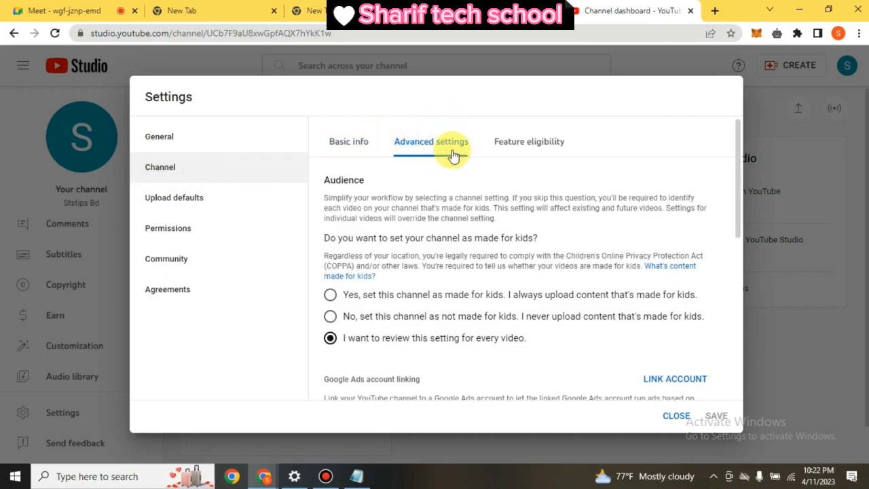
scroll(448, 153, "down", 6)
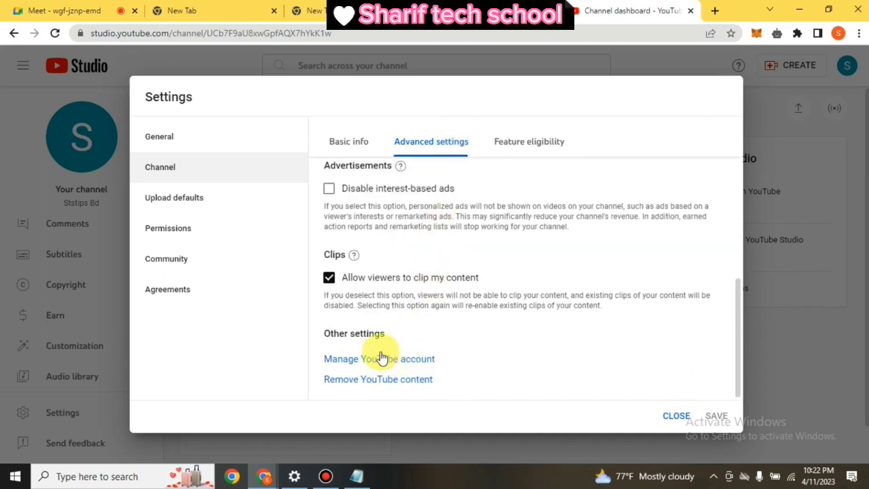
left_click(418, 359)
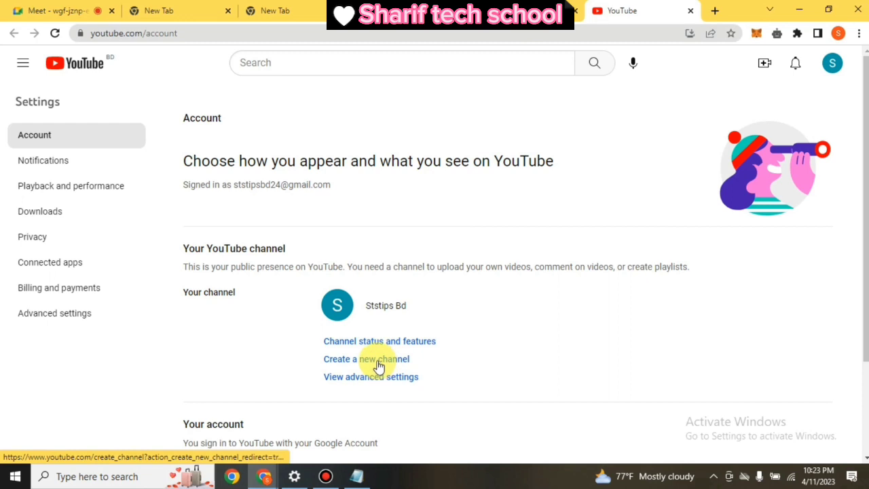
Choose Create a new channel on the Account settings page
left_click(378, 360)
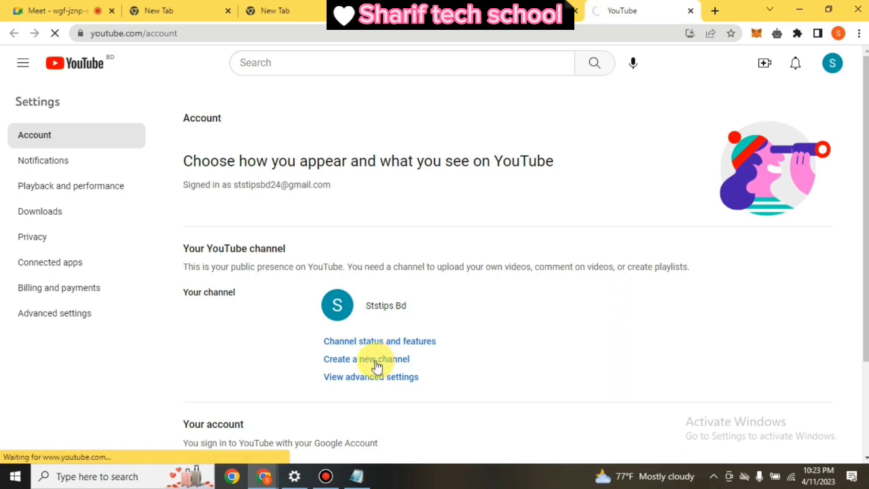
left_click(361, 360)
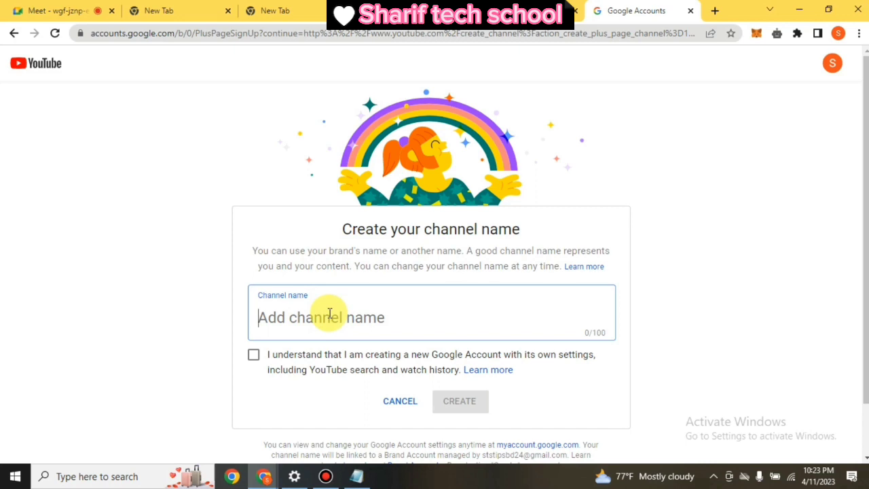
left_click(280, 311)
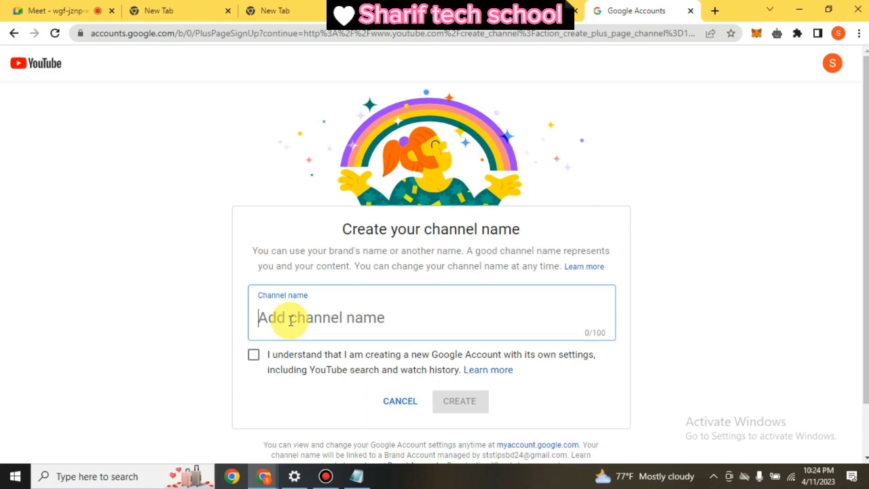
Enter Ststipsbd24 as the new channel name
type("STS")
key("BackSpace")
key("BackSpace")
key("Tab")
key("Tab")
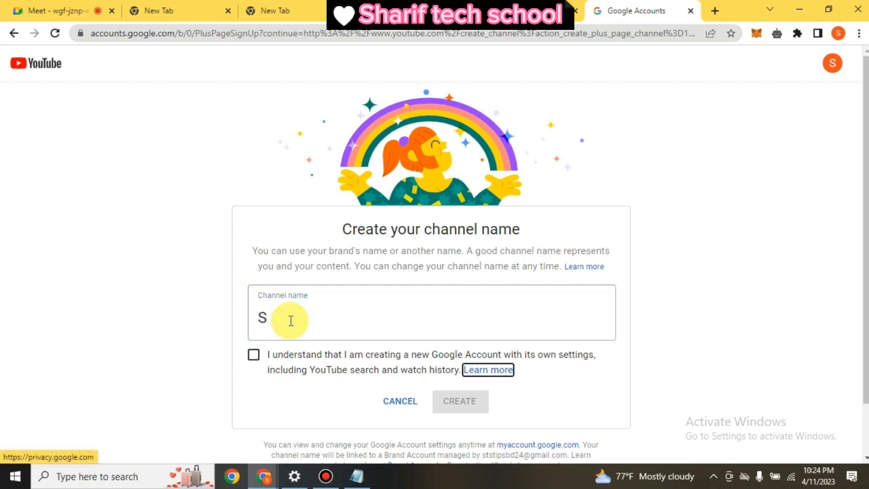
left_click(291, 320)
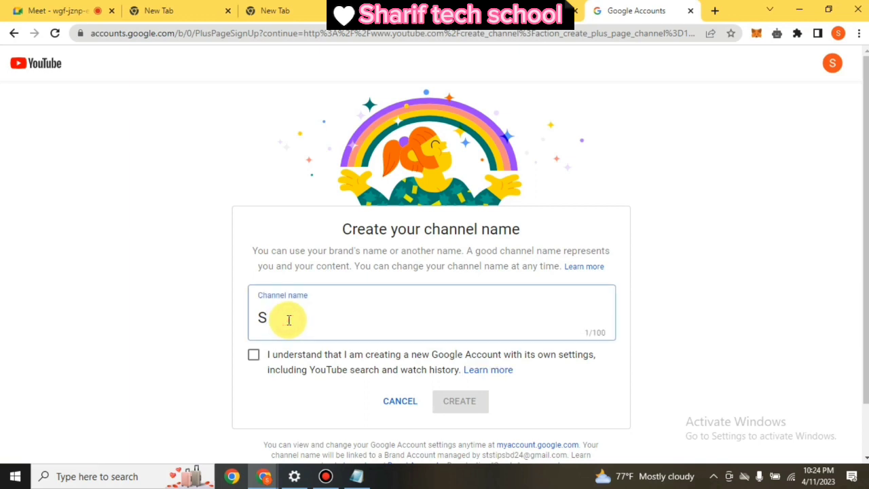
left_click(326, 476)
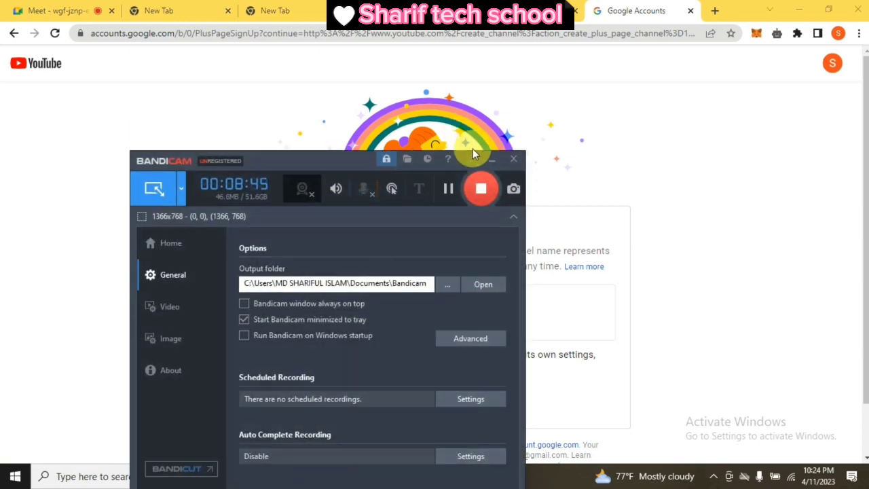
left_click(488, 160)
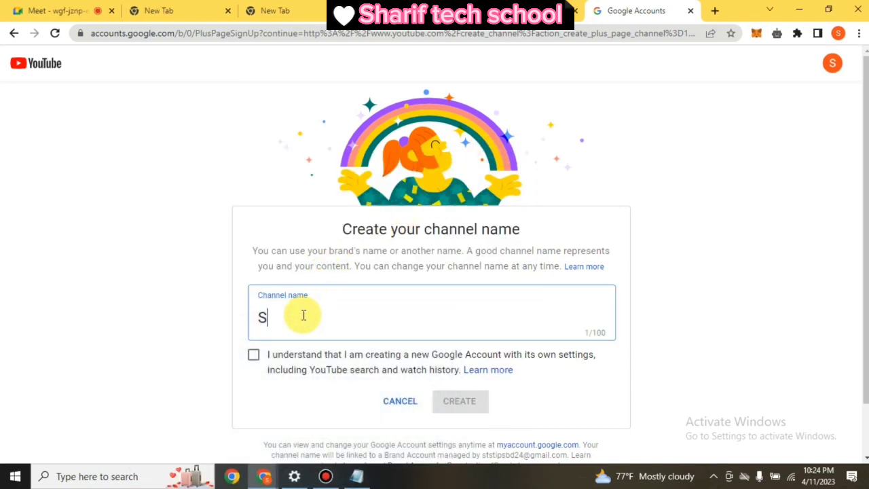
type("T")
key("BackSpace")
type("tstipsbd")
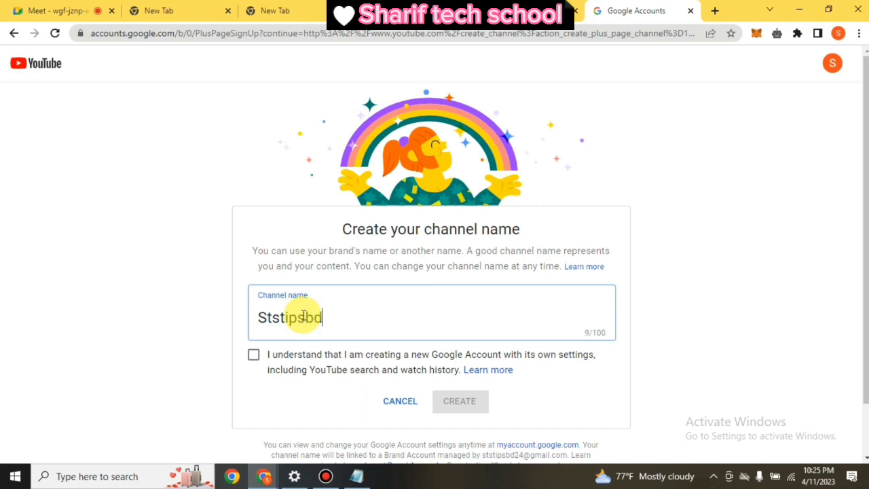
type("24")
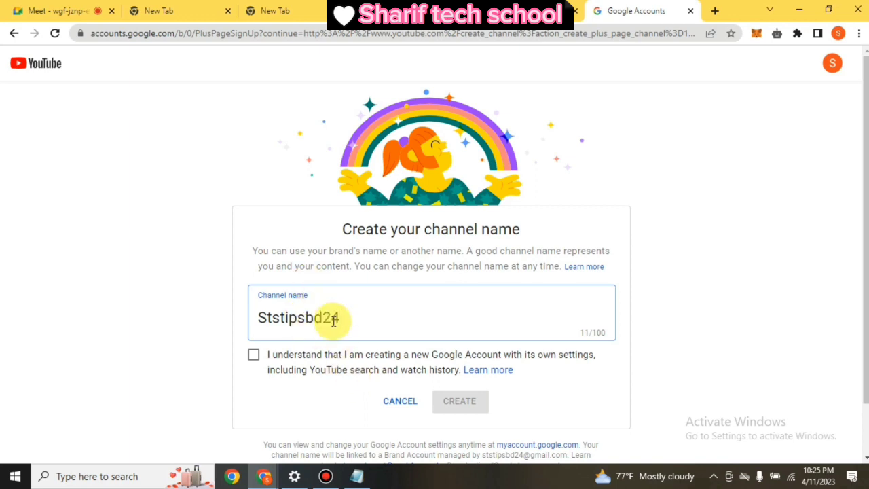
Accept the separate Google Account notice and submit the channel creation
left_click(251, 359)
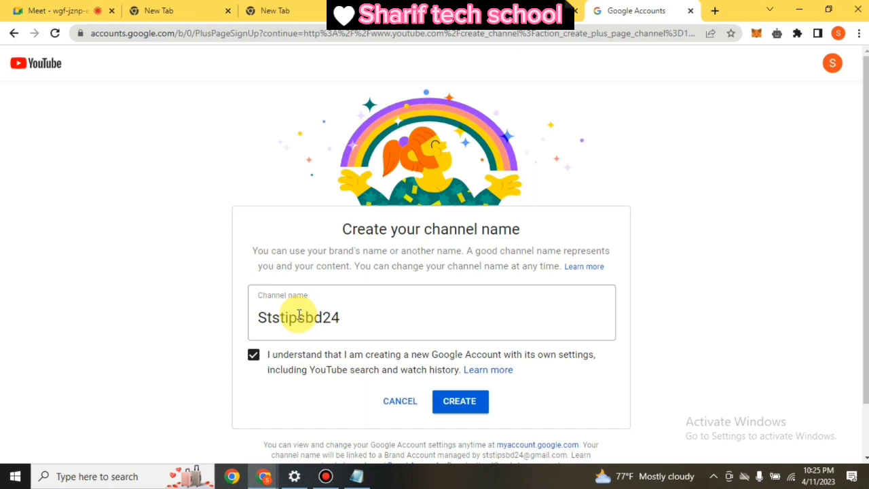
left_click(455, 405)
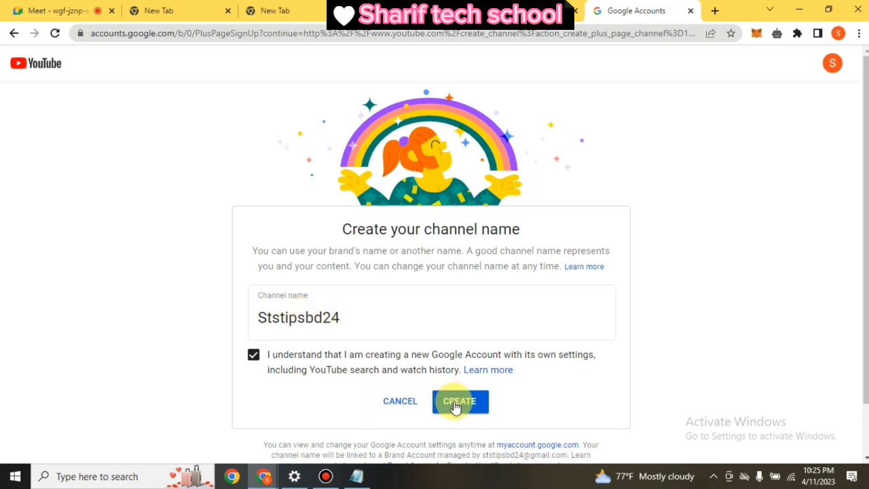
left_click(472, 404)
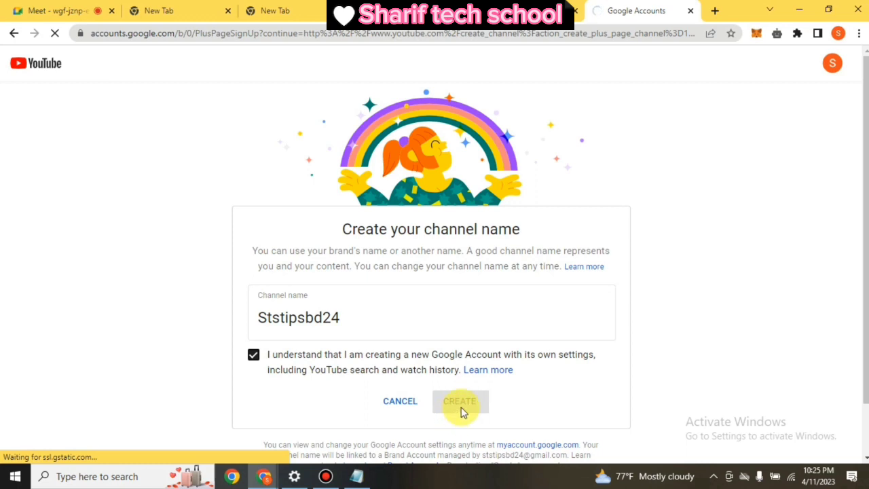
Wait for the new Ststipsbd24 channel page to load and highlight its name
left_click(460, 407)
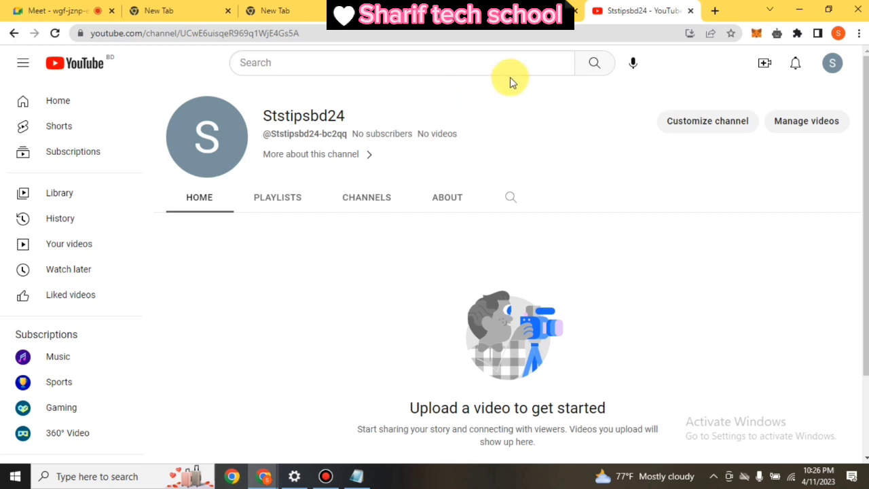
triple_click(478, 113)
left_click(478, 113)
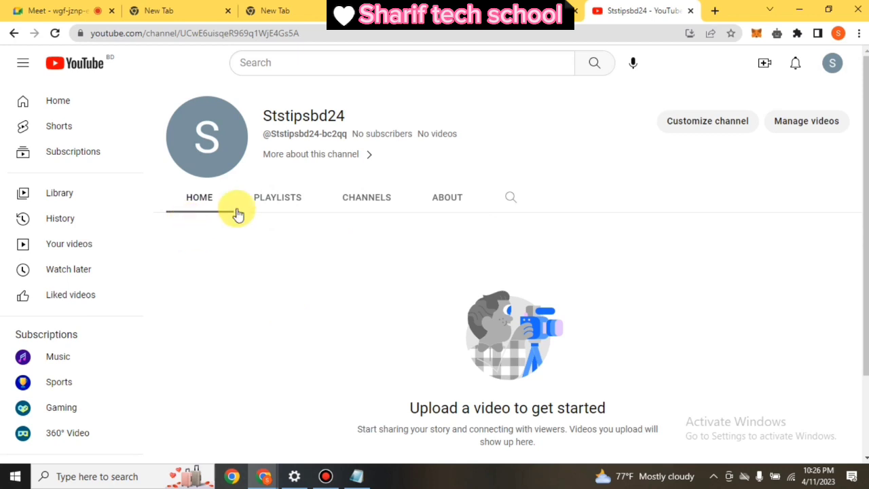
Open YouTube Studio for Ststipsbd24 from the profile avatar menu
left_click(833, 64)
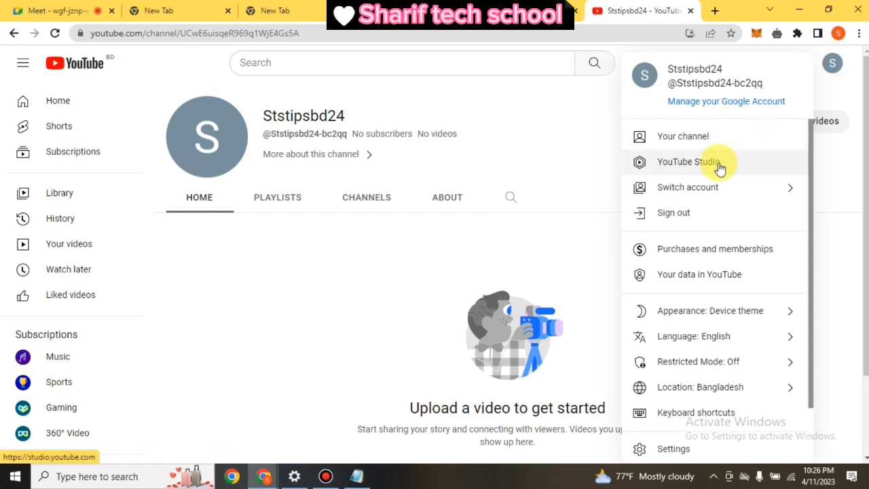
left_click(706, 137)
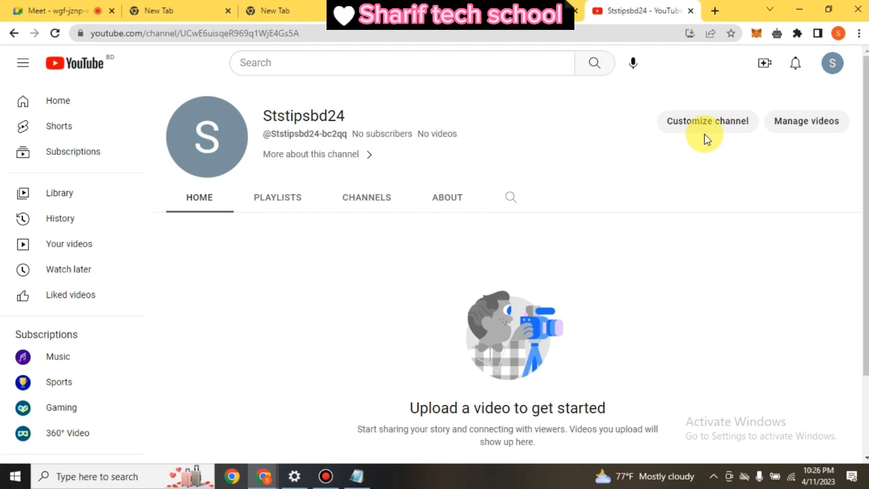
left_click(832, 64)
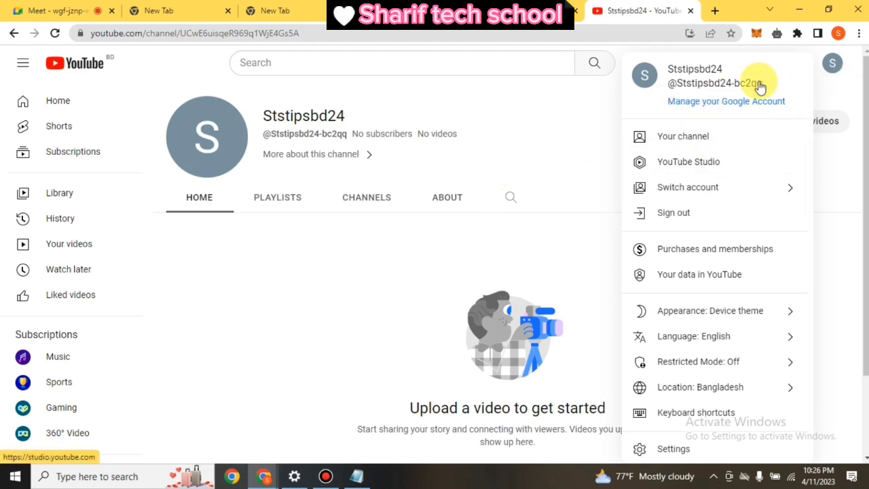
left_click(87, 111)
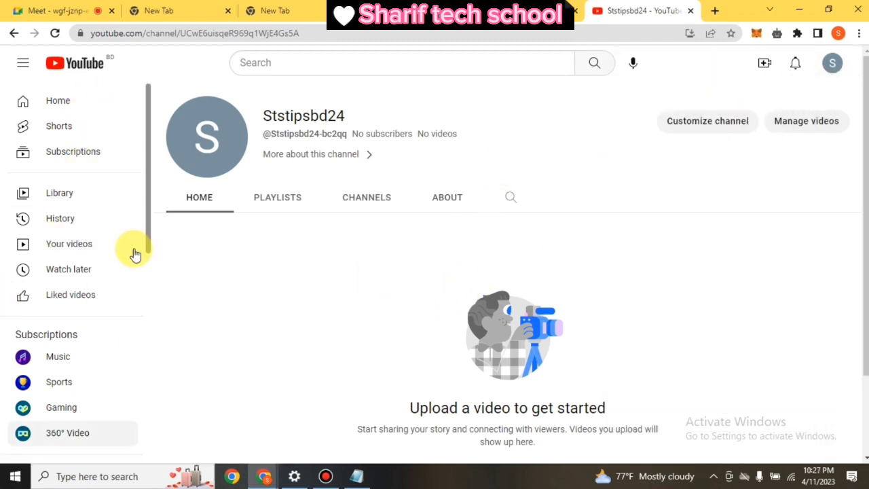
scroll(132, 251, "down", 5)
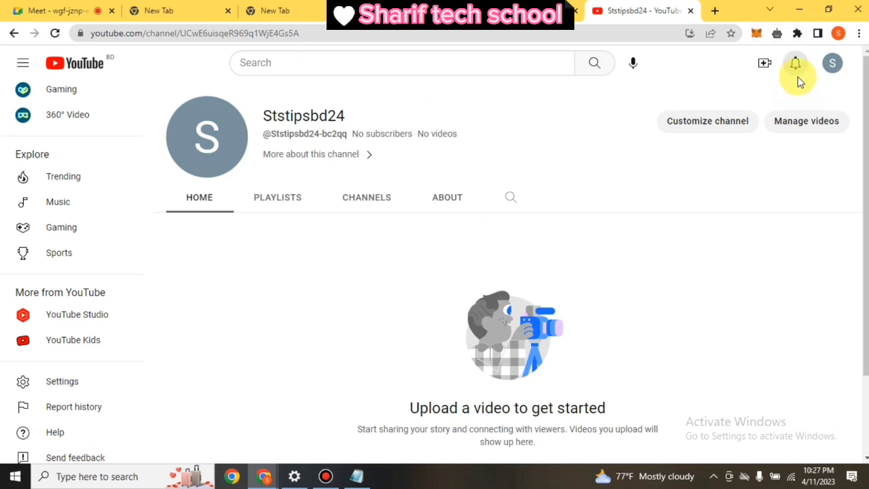
left_click(831, 63)
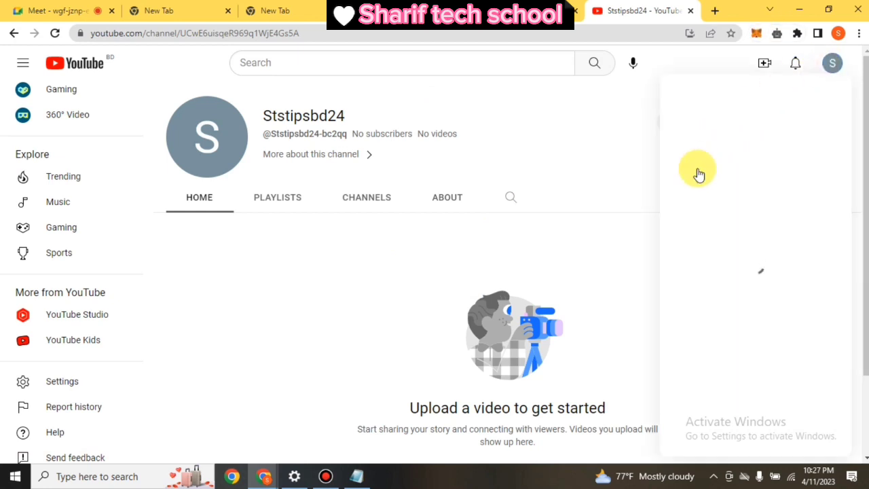
left_click(681, 173)
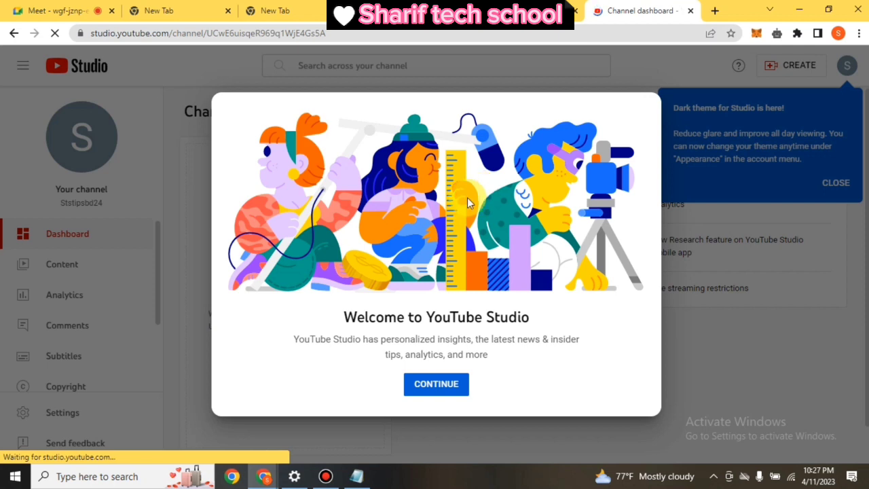
Dismiss the Studio welcome message, visit channel analytics, and open Settings
left_click(438, 383)
left_click(428, 388)
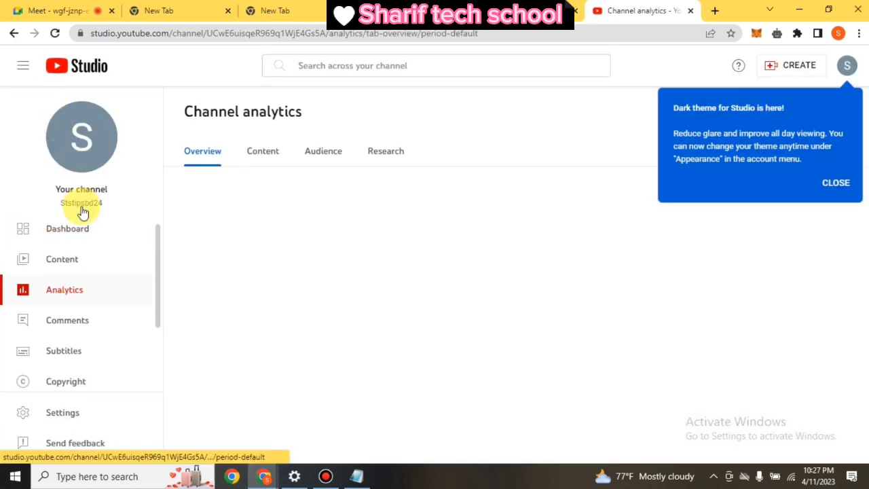
scroll(78, 401, "down", 2)
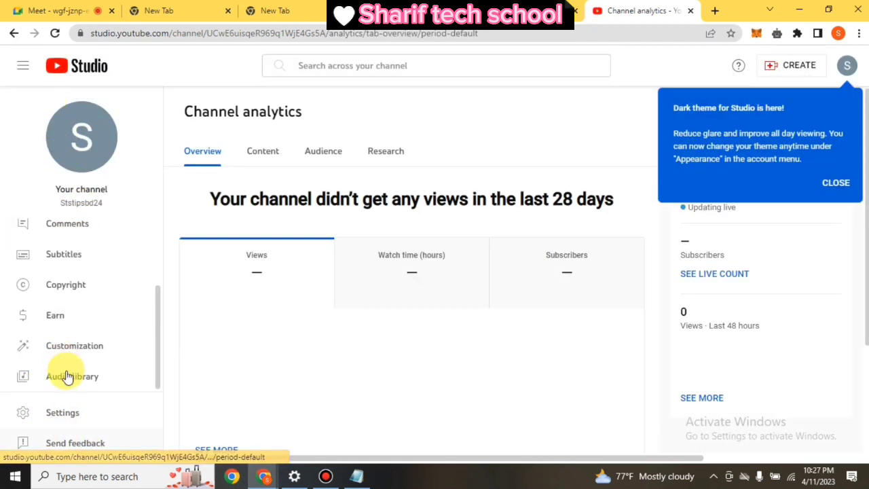
left_click(60, 413)
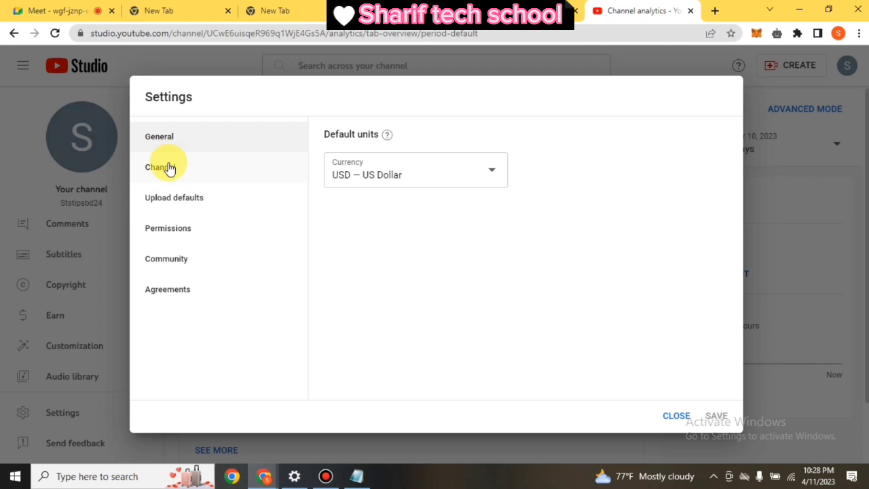
Keep the default currency as USD — US Dollar in General settings
left_click(182, 168)
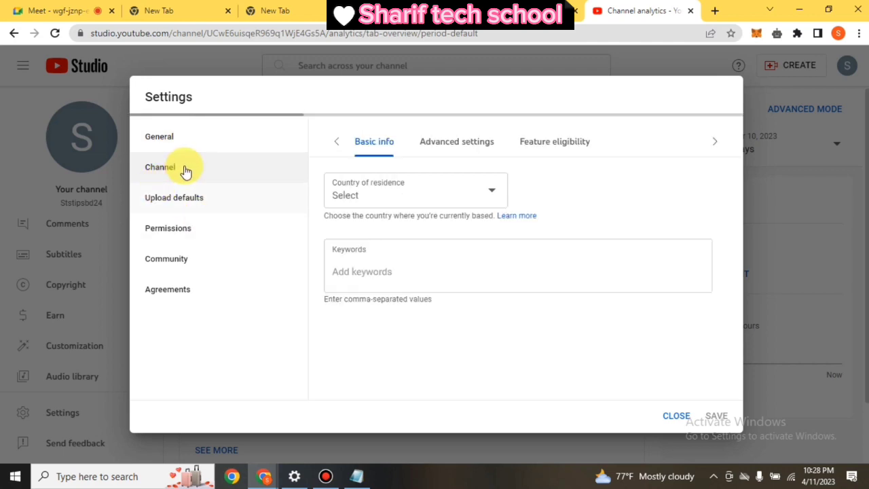
left_click(179, 144)
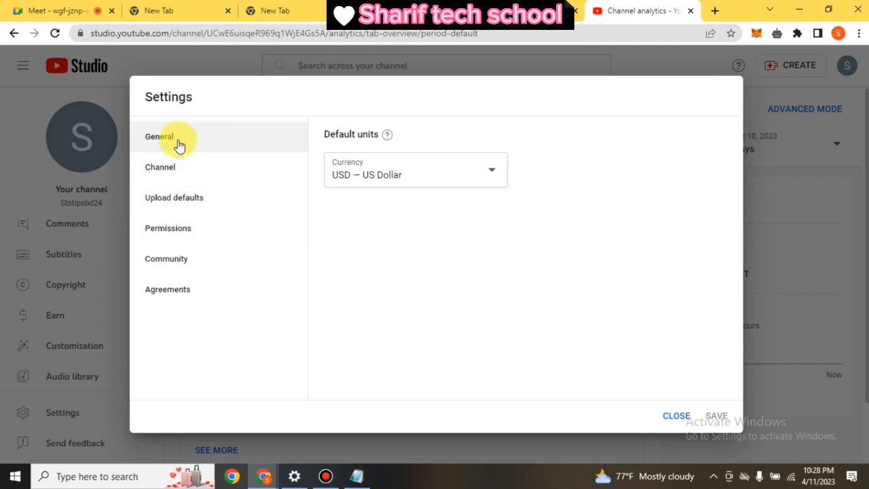
left_click(407, 169)
left_click(234, 176)
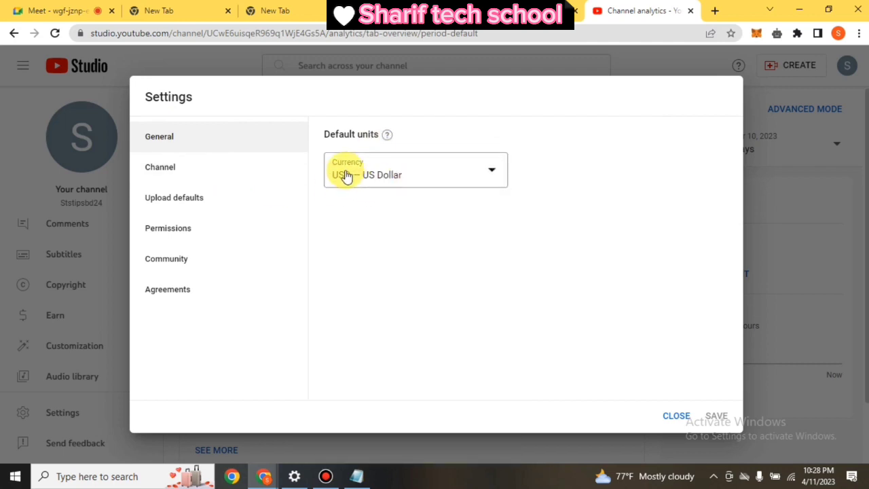
Set country of residence to Bangladesh in Channel basic info, then view Advanced settings
left_click(194, 170)
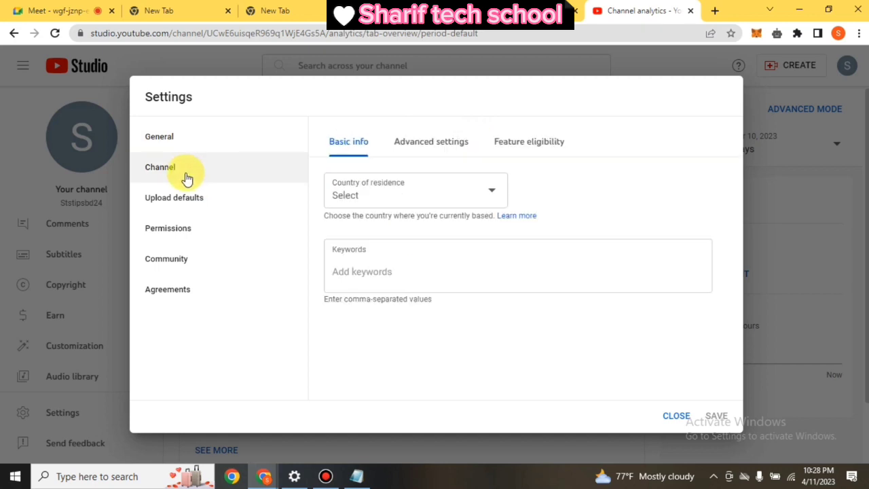
left_click(344, 145)
left_click(377, 197)
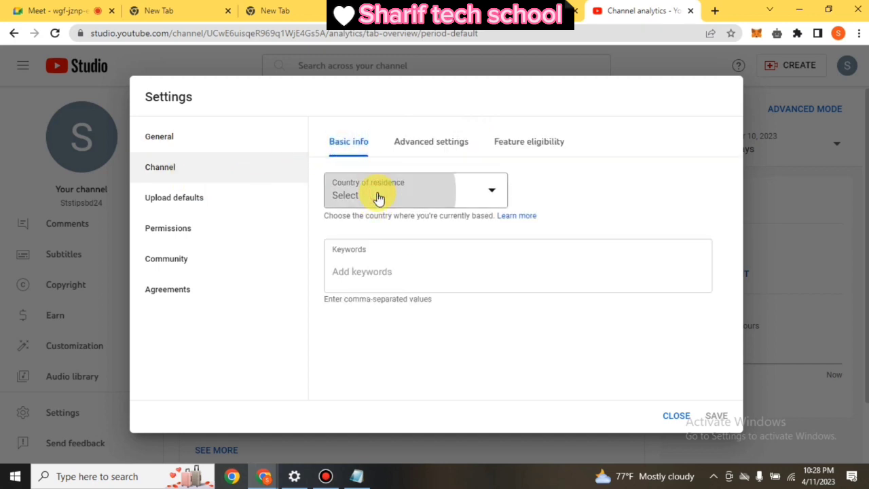
scroll(416, 335, "down", 3)
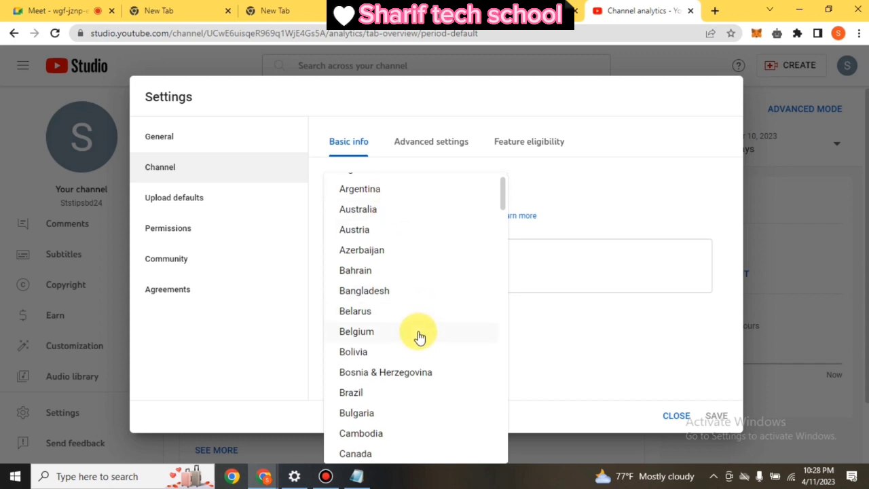
scroll(408, 290, "up", 3)
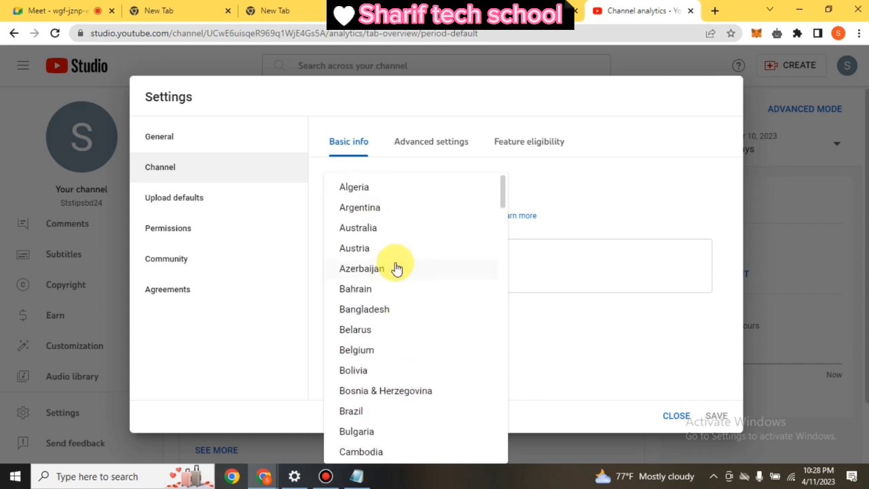
left_click(370, 310)
left_click(434, 148)
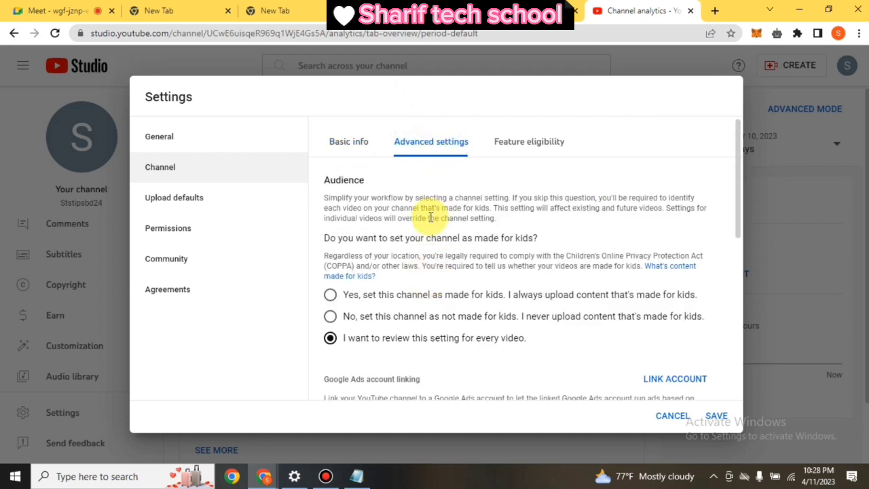
Expand Intermediate features under Feature eligibility and start phone number verification
scroll(451, 232, "down", 2)
scroll(334, 268, "up", 2)
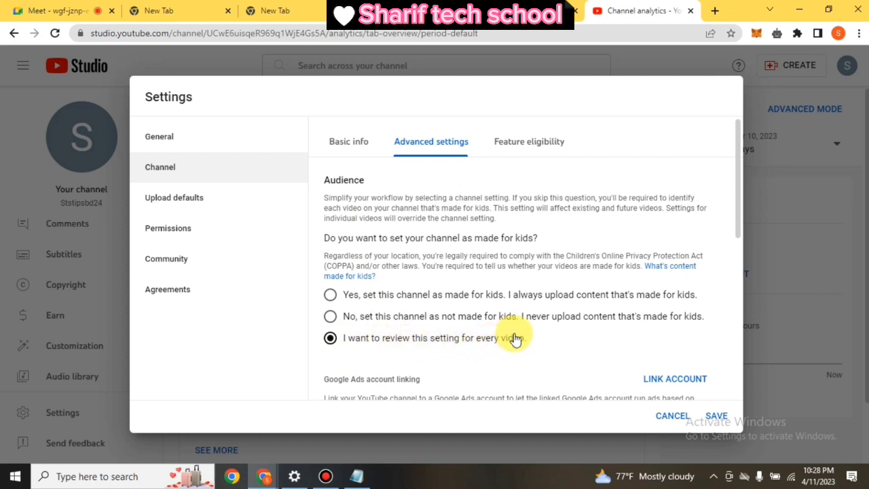
scroll(422, 307, "down", 3)
scroll(422, 308, "down", 3)
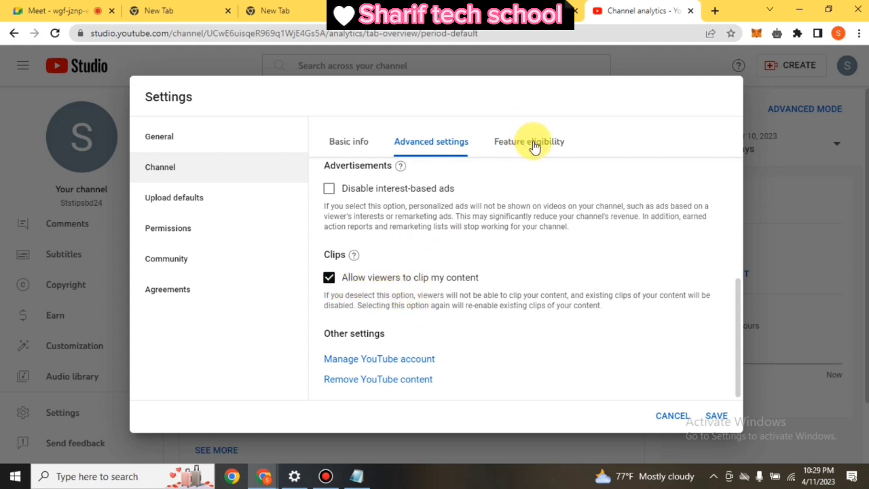
left_click(534, 147)
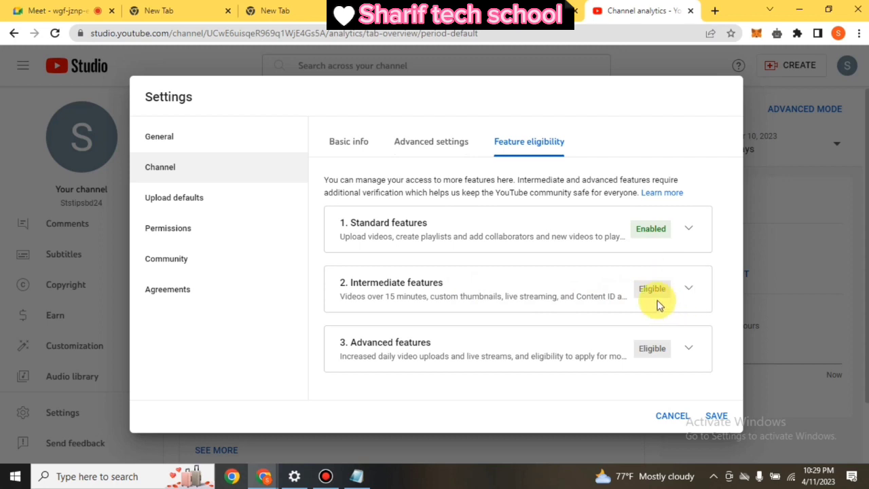
left_click(692, 290)
scroll(686, 323, "down", 1)
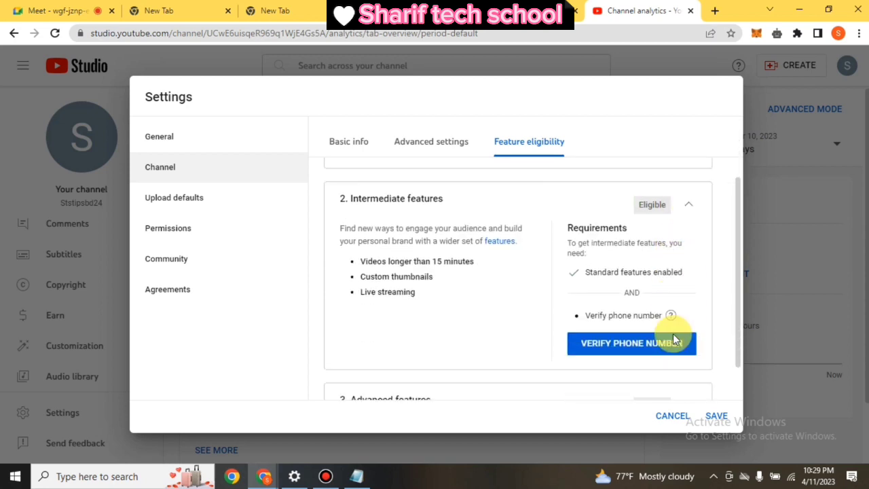
scroll(675, 340, "down", 1)
left_click(639, 298)
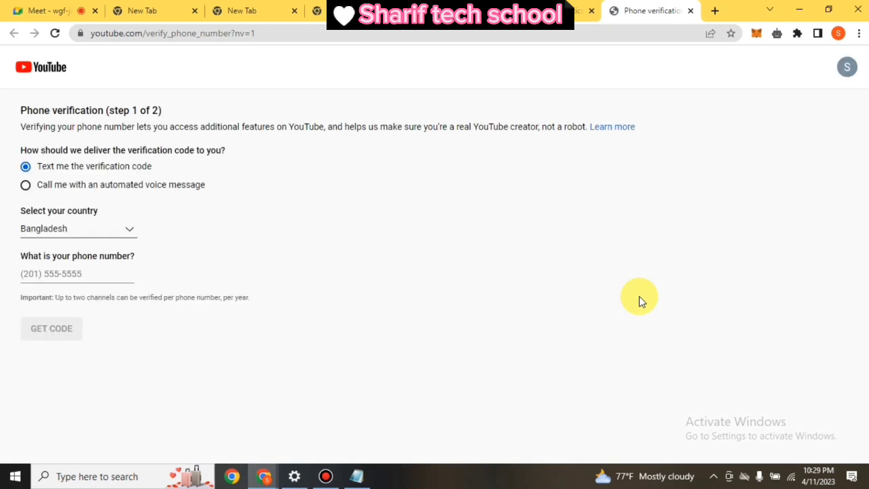
Enter the channel's Bangladesh phone number, pasting the remaining digits, to get a texted code
left_click(48, 274)
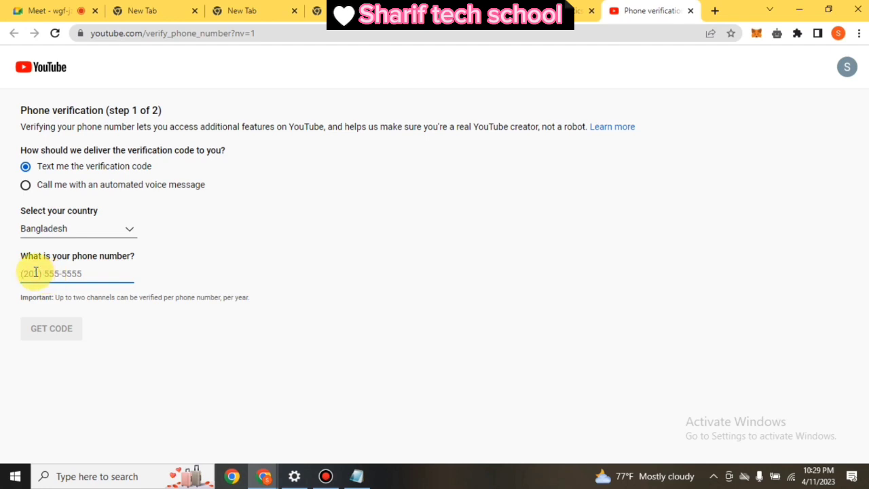
type("0")
key("BackSpace")
type("0192")
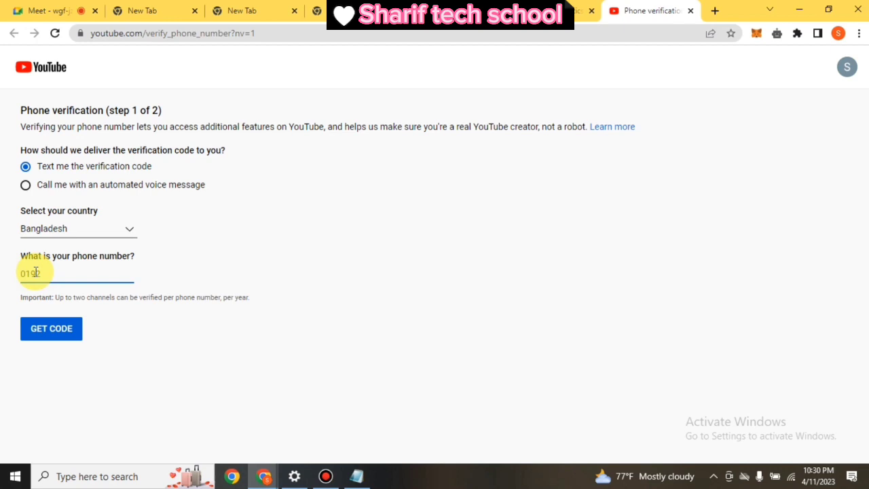
type("5")
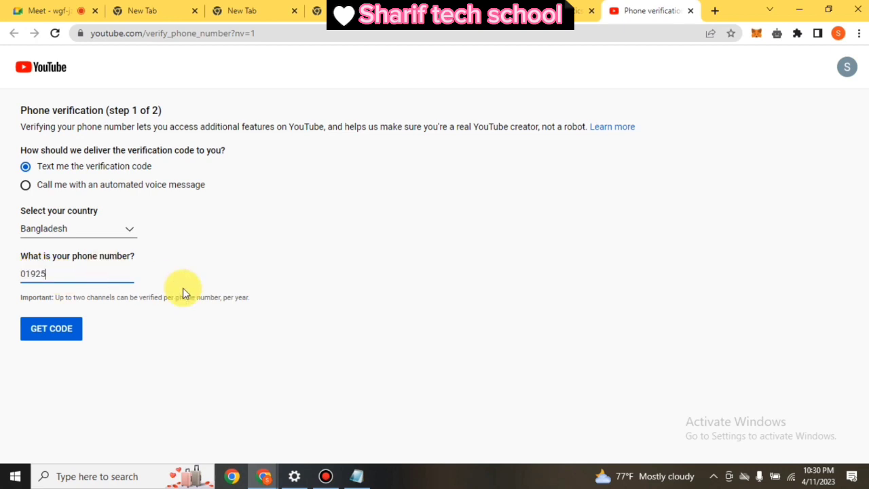
right_click(83, 271)
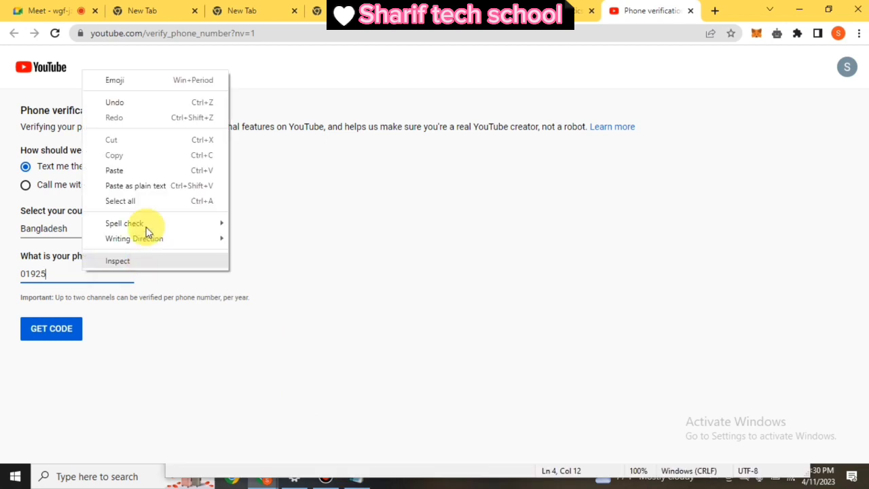
left_click(114, 171)
double_click(98, 277)
key("ctrl+z")
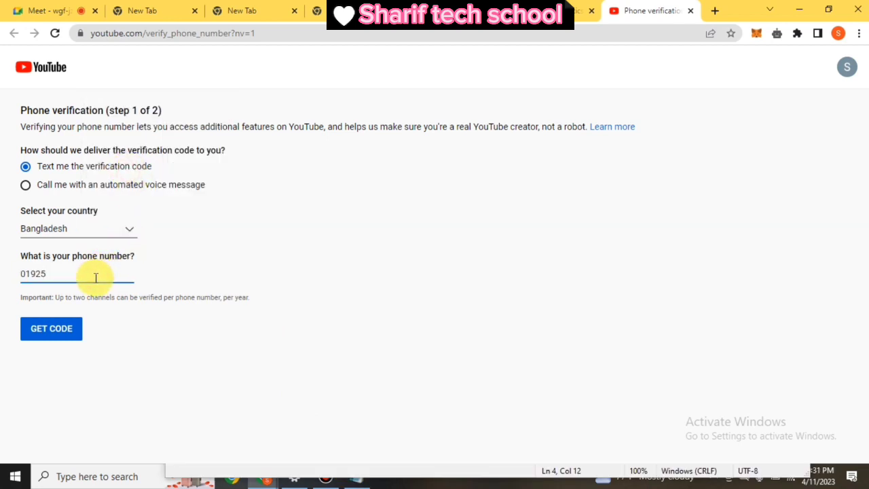
right_click(96, 277)
left_click(119, 172)
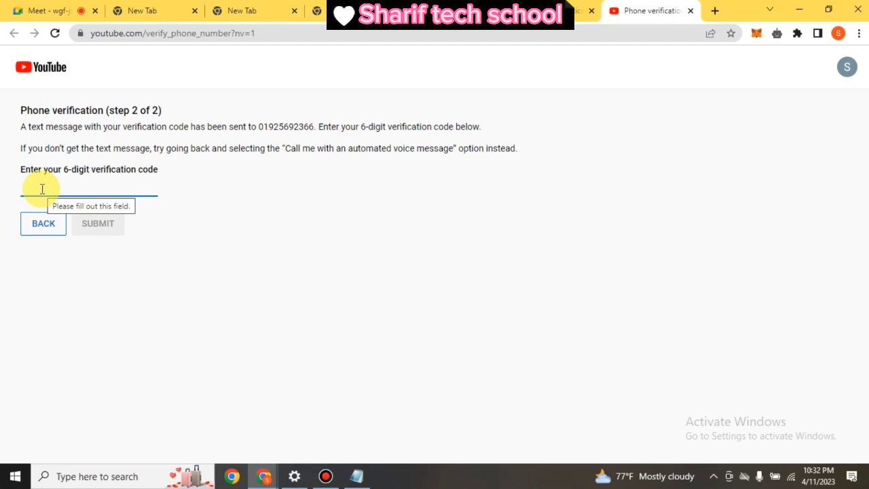
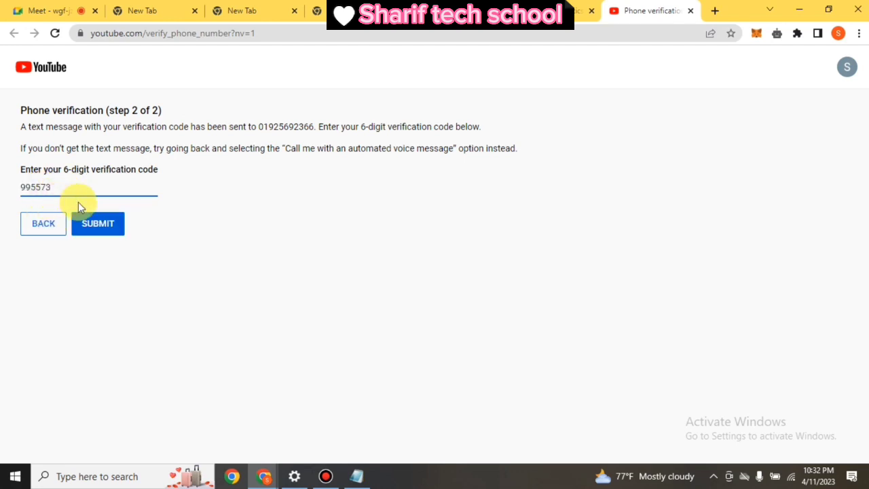
Paste and submit the six-digit verification code, then return to the YouTube Studio tab
left_click(106, 223)
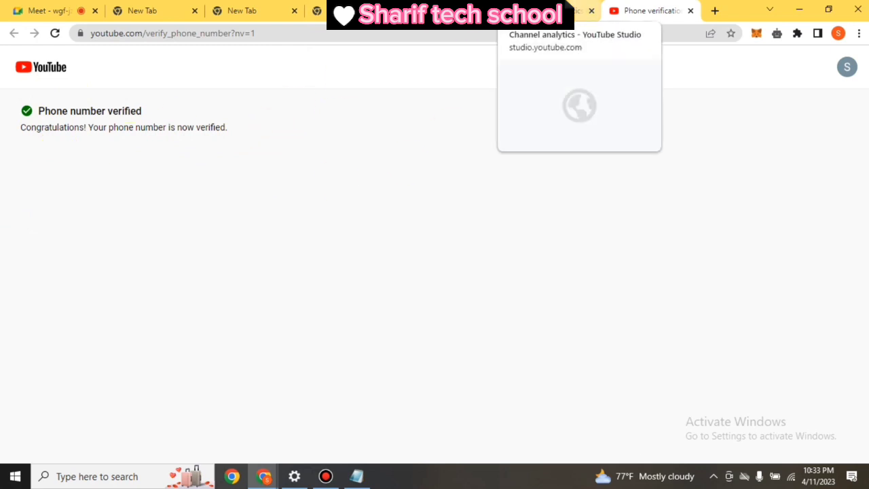
left_click(581, 11)
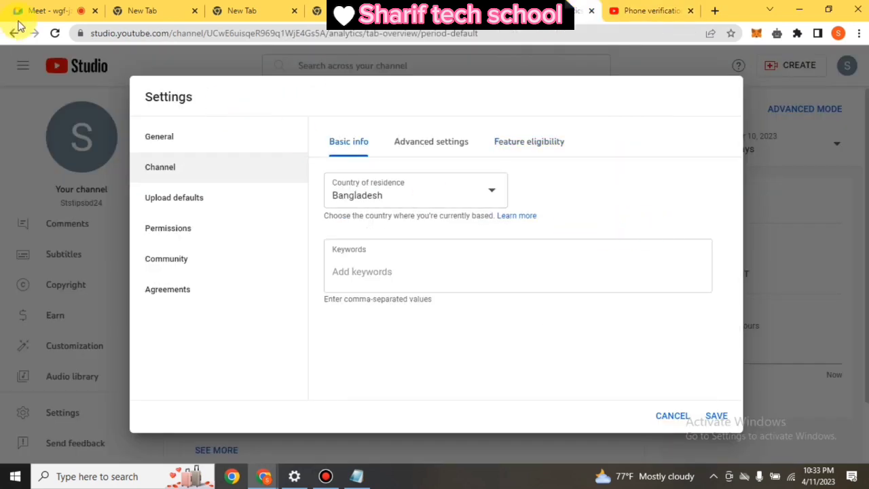
Reload the YouTube Studio page and dismiss the dark theme notice
left_click(55, 34)
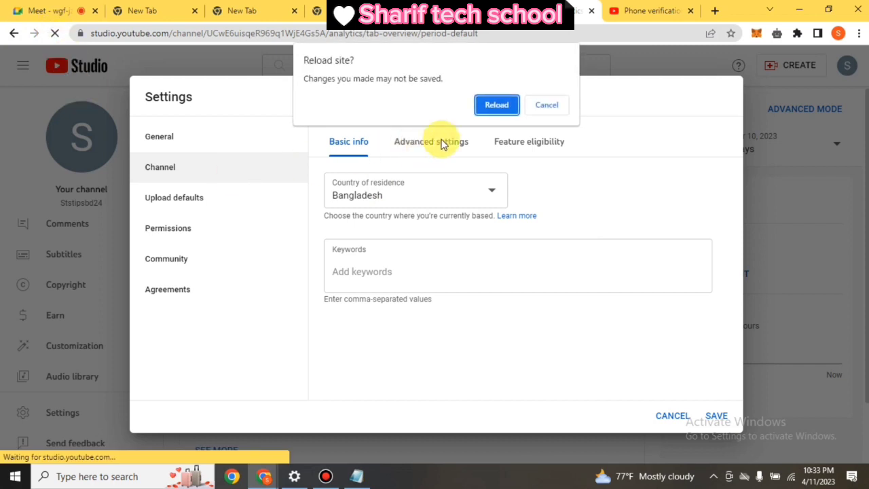
left_click(505, 103)
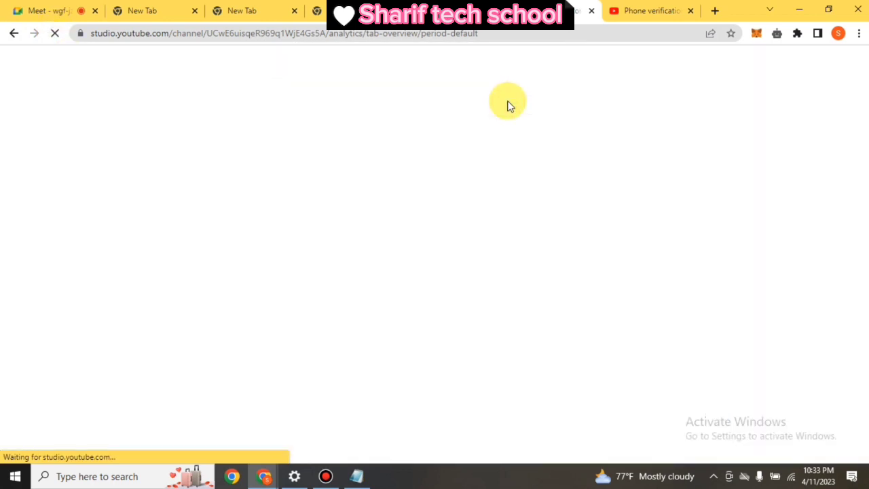
left_click(824, 183)
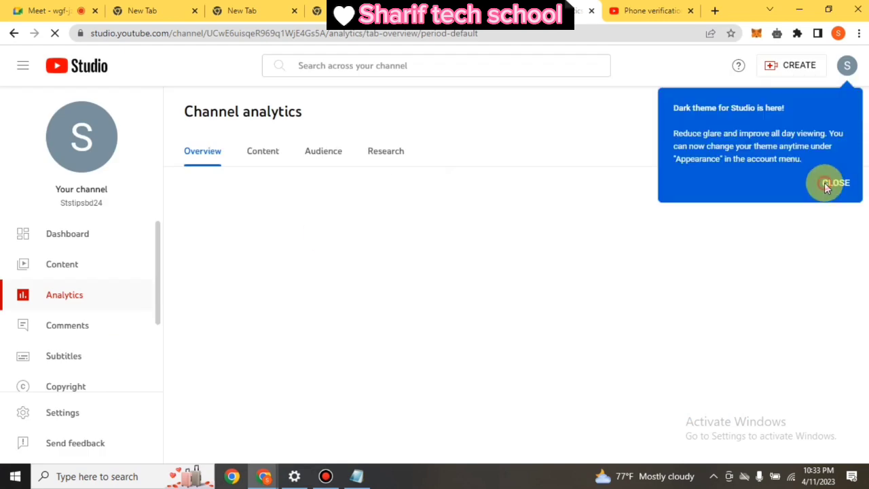
Confirm Intermediate features show Enabled under Channel > Feature eligibility, then close Settings
left_click(24, 421)
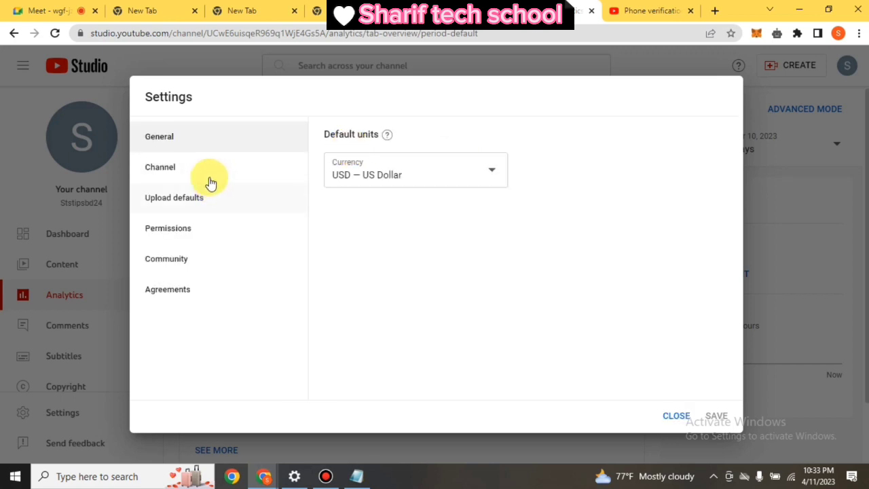
left_click(180, 170)
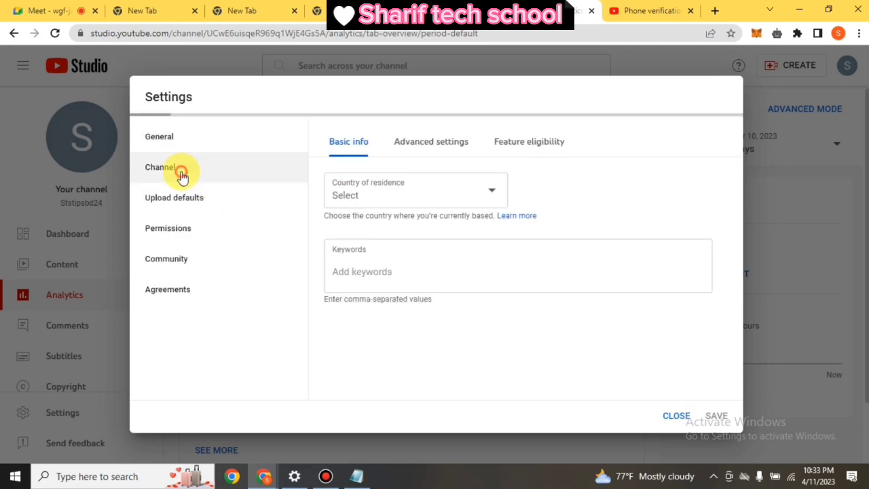
left_click(458, 151)
left_click(551, 142)
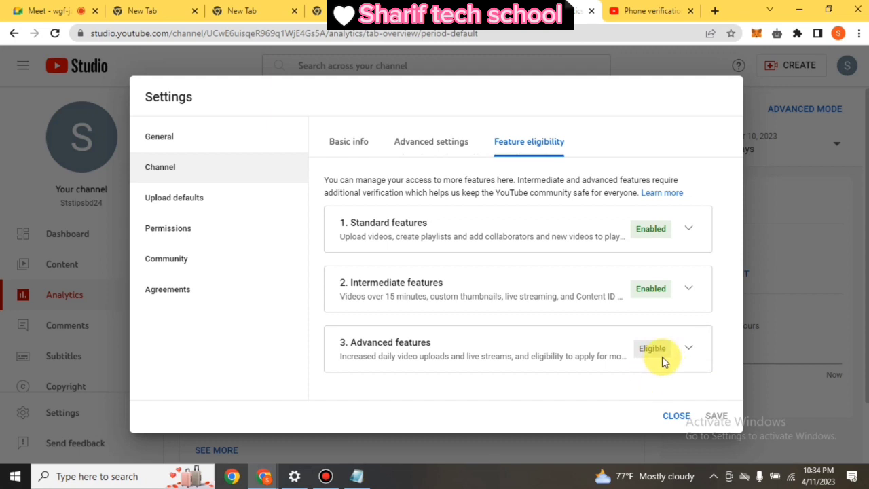
left_click(676, 413)
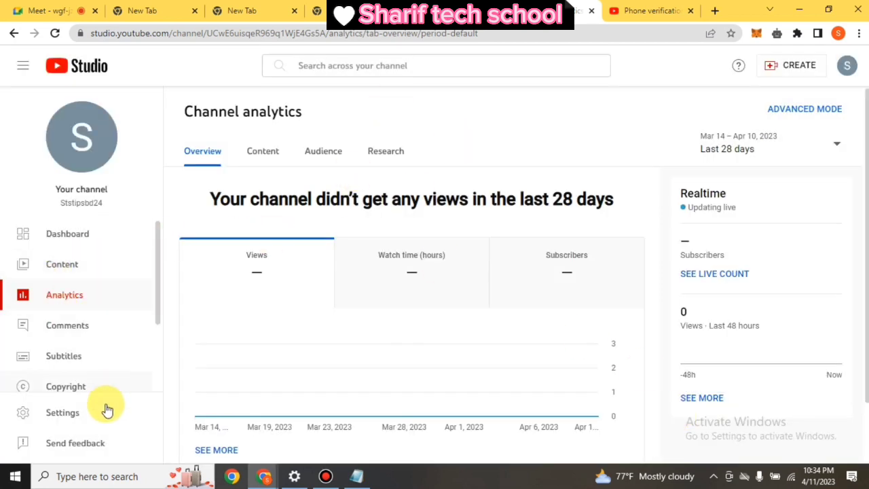
Open Settings > Upload defaults and look over the Basic info title and description fields
left_click(61, 412)
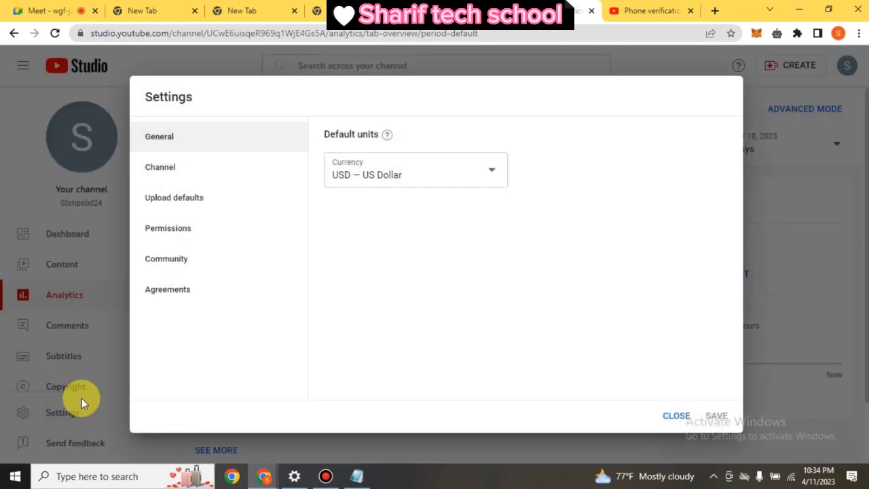
left_click(206, 199)
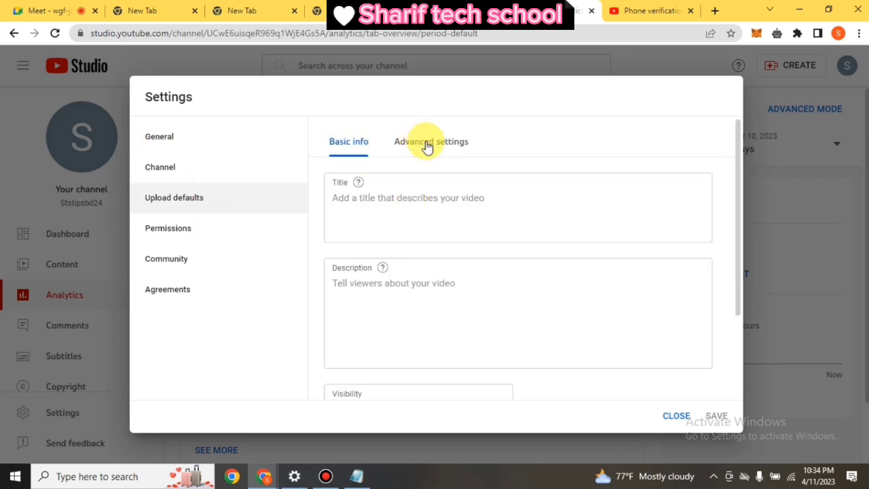
left_click(424, 144)
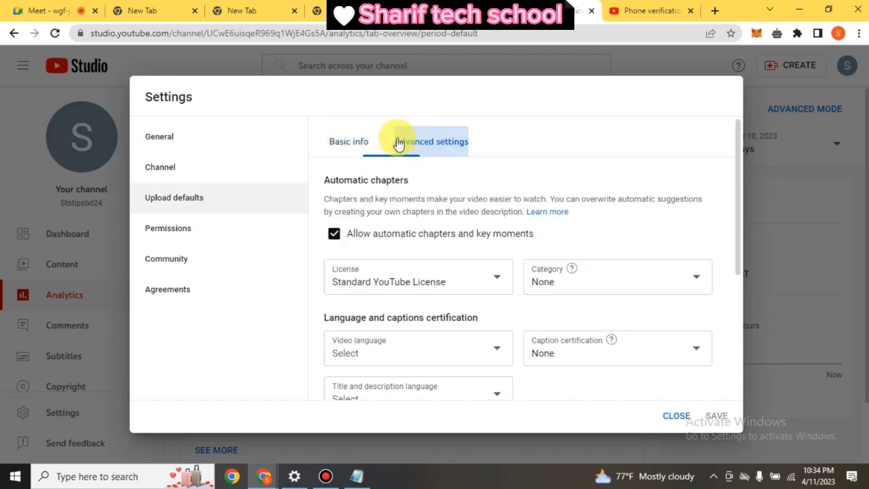
left_click(363, 144)
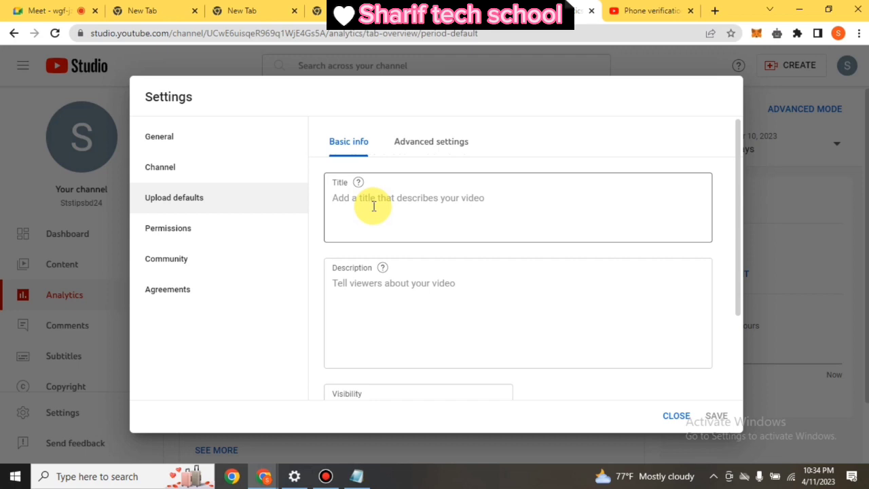
left_click(401, 204)
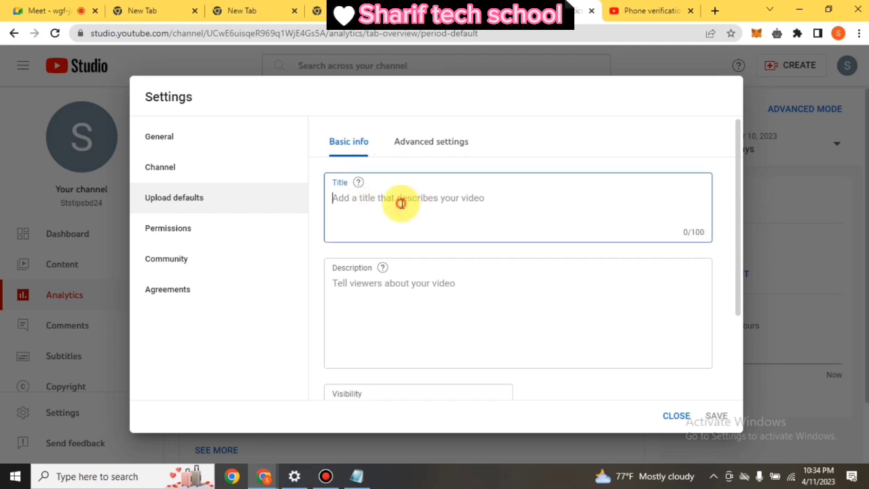
left_click(424, 293)
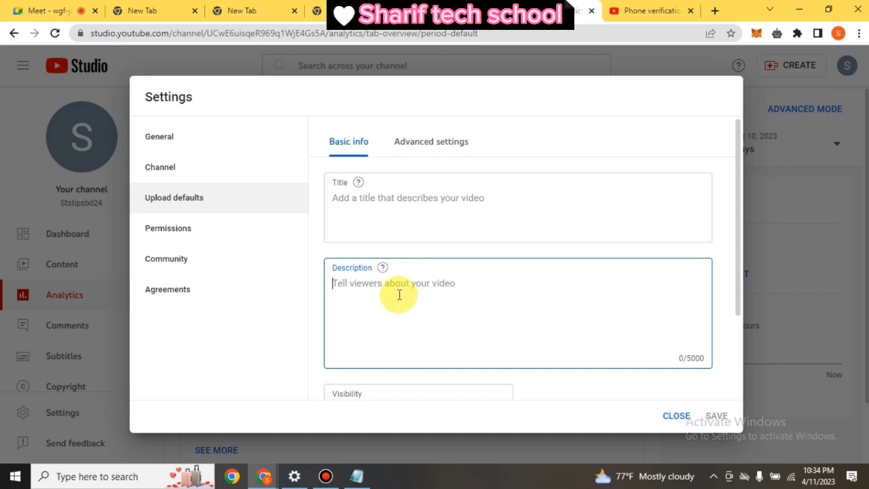
Pick Unlisted in the default Visibility dropdown below the description
scroll(397, 299, "down", 1)
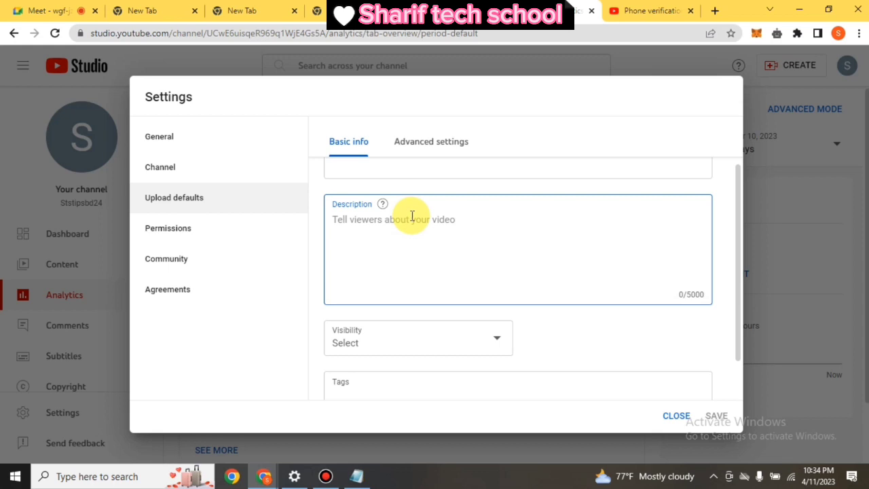
scroll(407, 219, "down", 1)
left_click(363, 292)
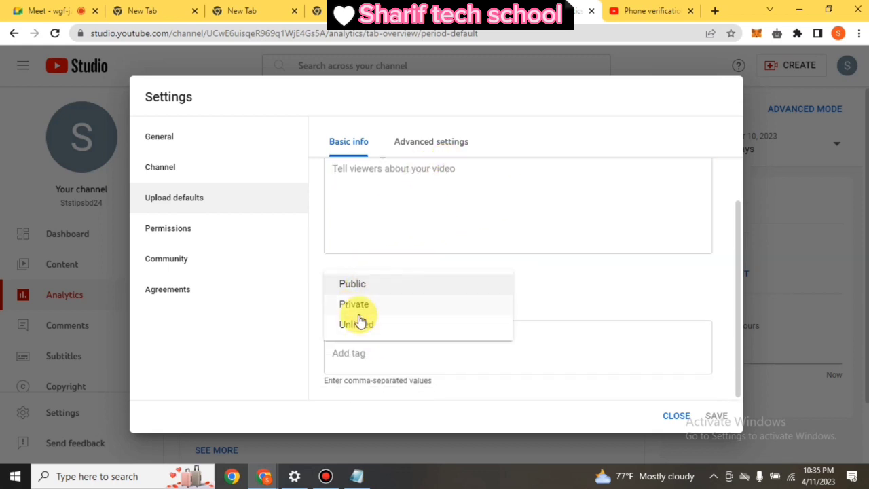
left_click(365, 325)
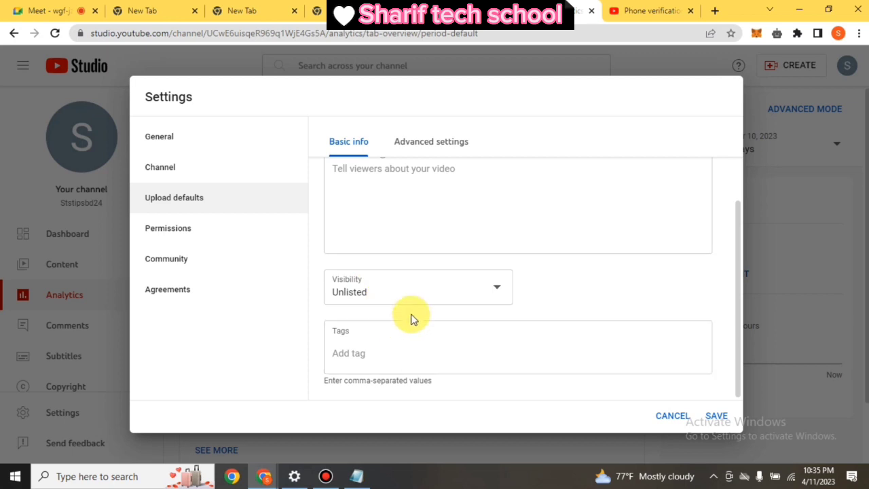
left_click(493, 292)
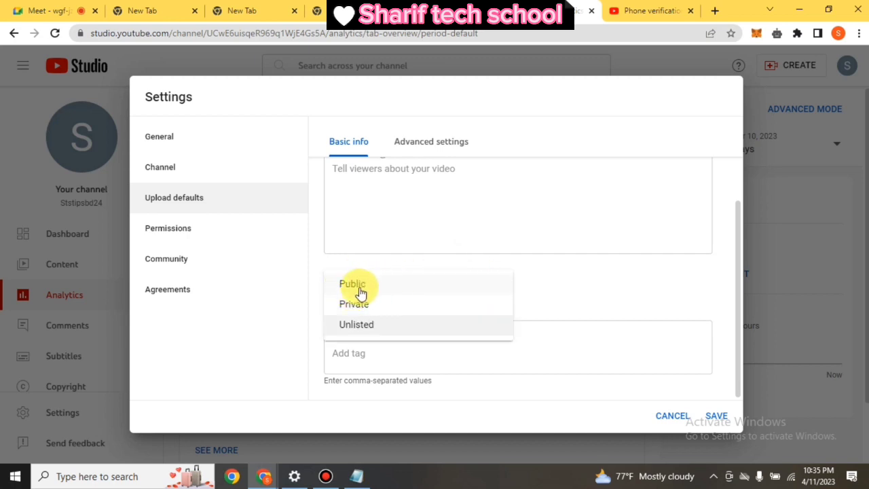
left_click(367, 329)
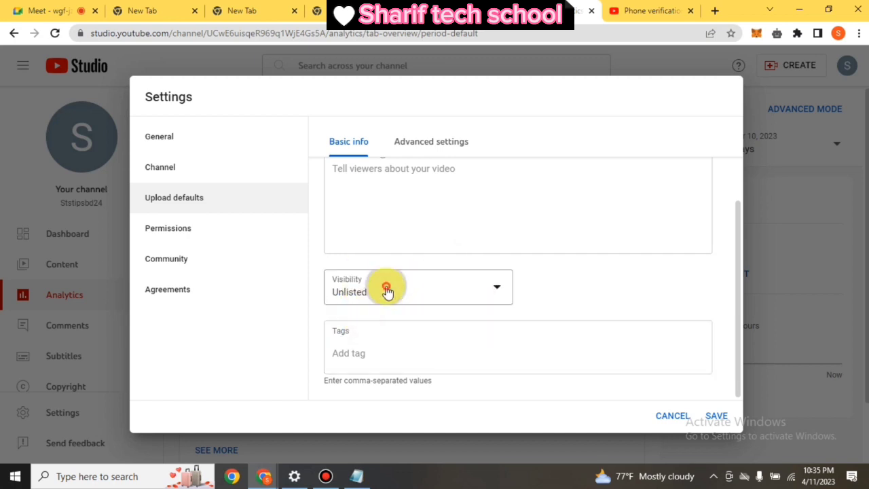
left_click(386, 289)
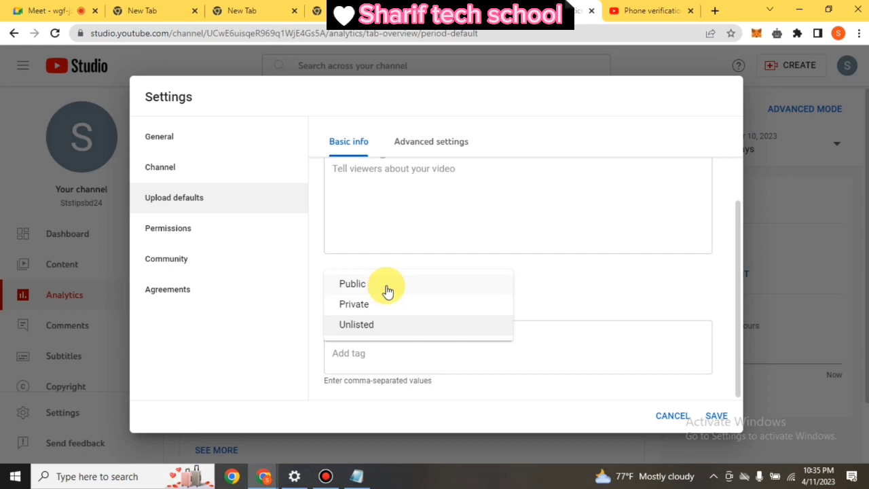
left_click(364, 325)
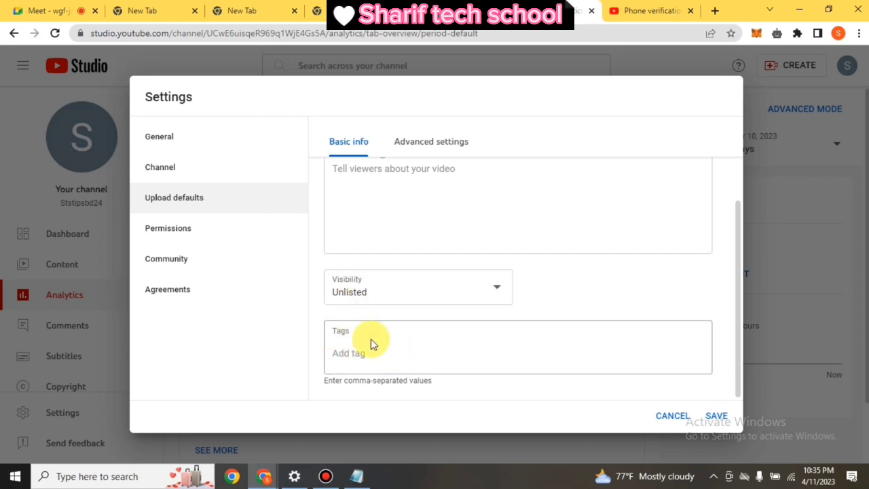
left_click(346, 342)
Enter ststipsbd24, ststips and 'stsbd24 sts tips turial' as tag chips in the Tags field
left_click(351, 349)
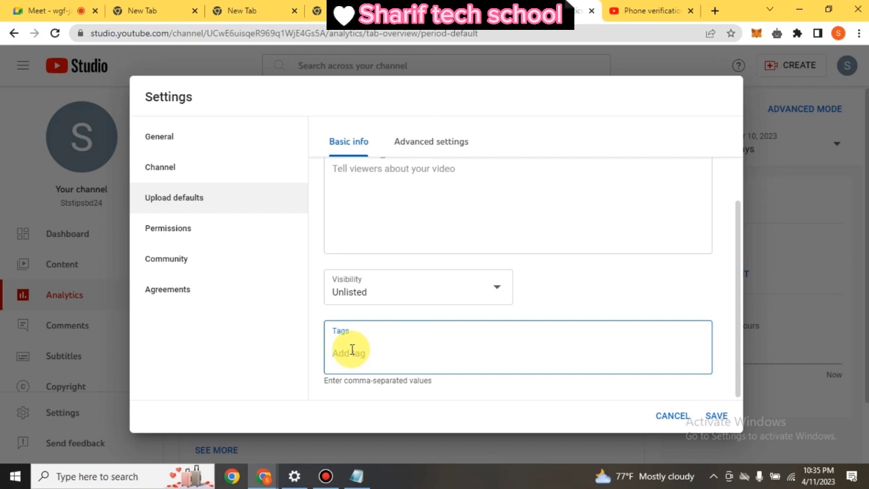
type("ststipsbd24")
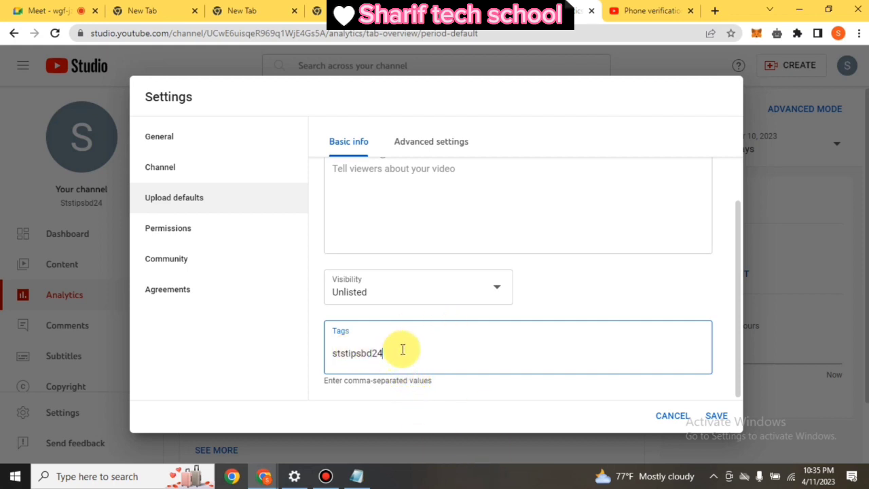
key("Return")
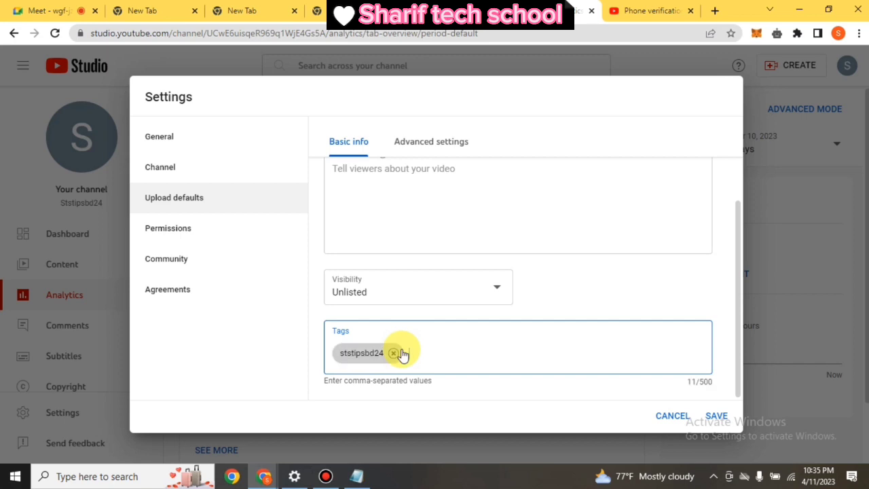
type("ststips")
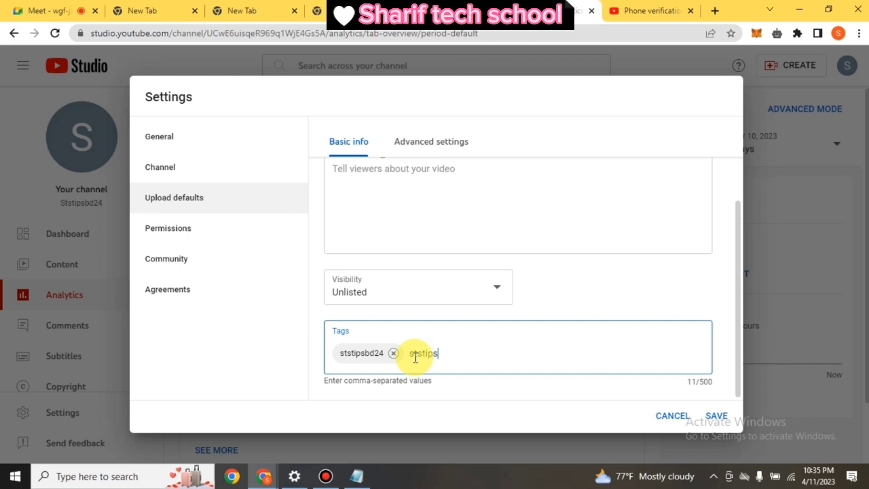
key("Return")
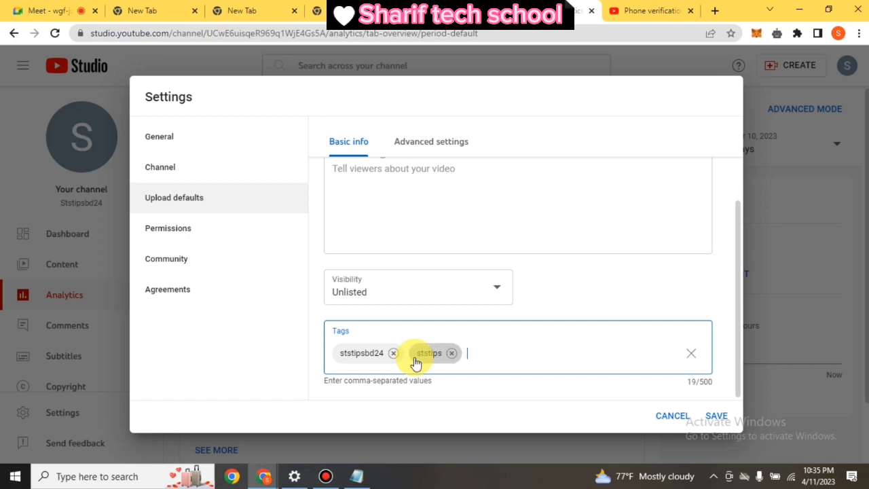
type("stsbd24 sts tips t")
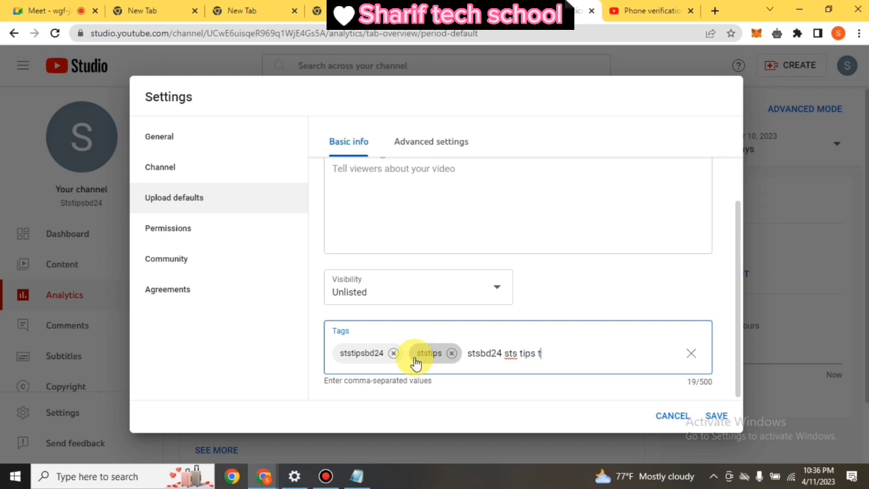
type("urial")
key("Return")
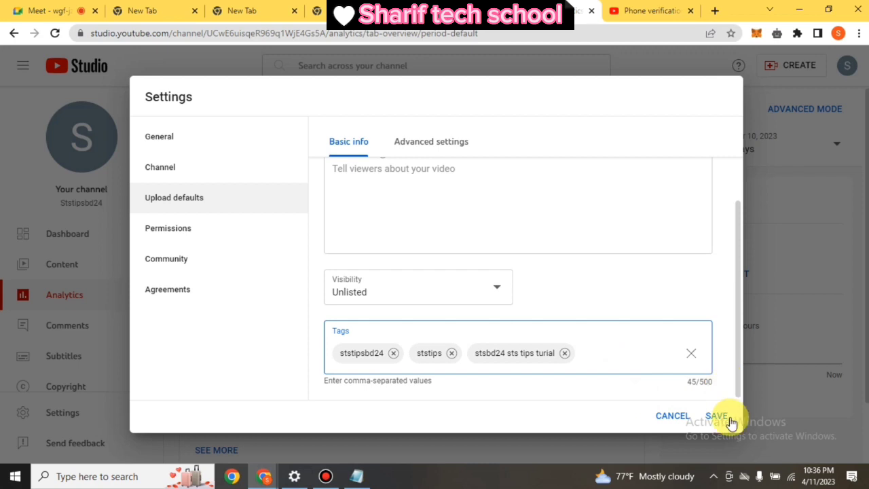
In Advanced settings, choose Bangla from the Video language dropdown
left_click(423, 144)
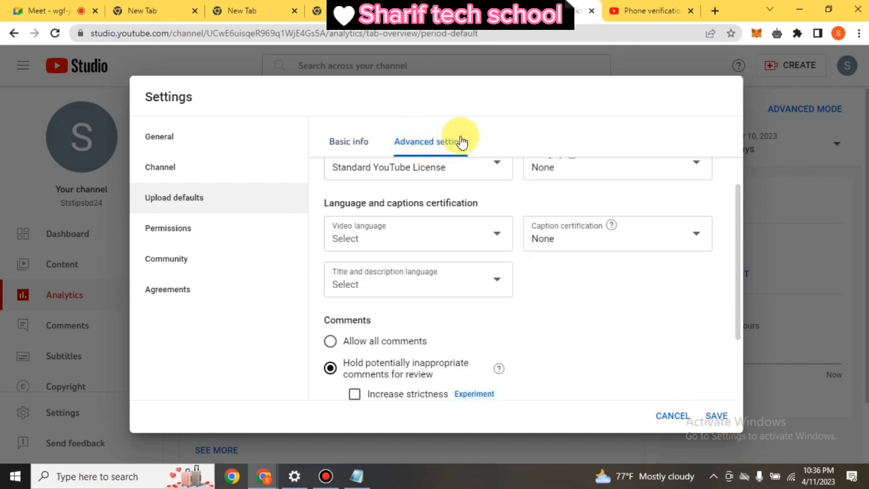
scroll(461, 207, "up", 2)
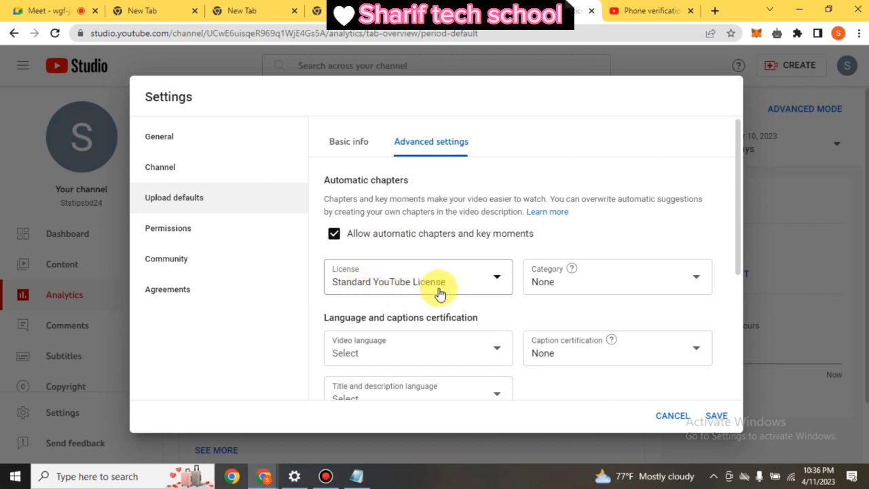
scroll(444, 298, "down", 2)
left_click(482, 228)
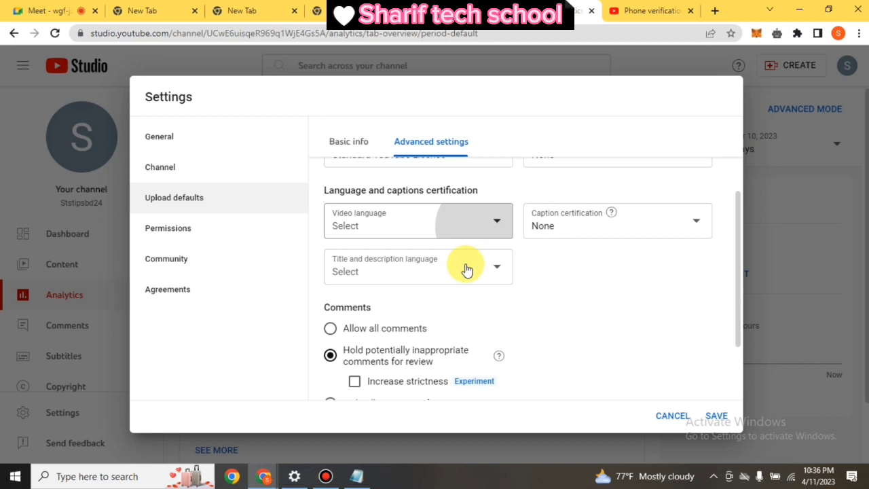
left_click(494, 233)
left_click(494, 234)
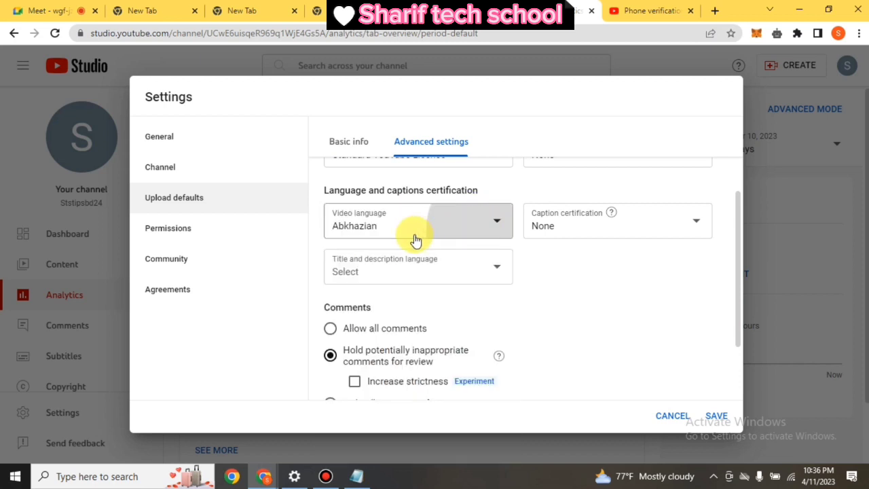
left_click(477, 227)
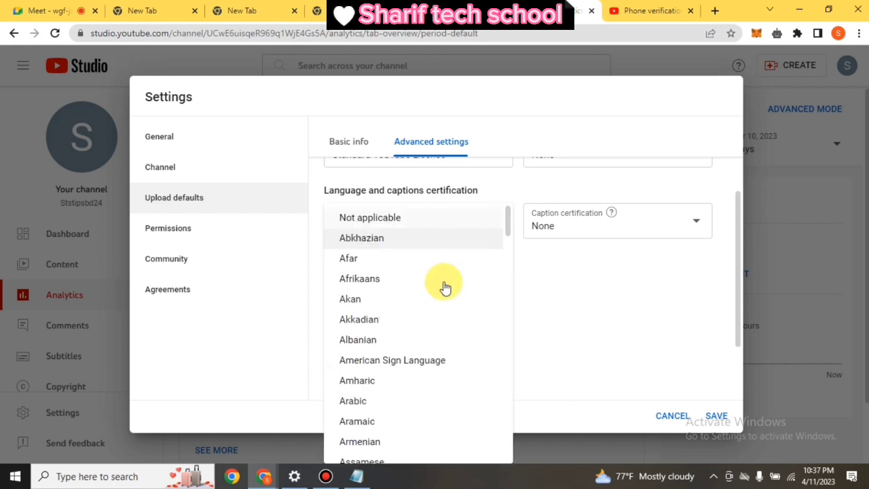
scroll(414, 367, "down", 2)
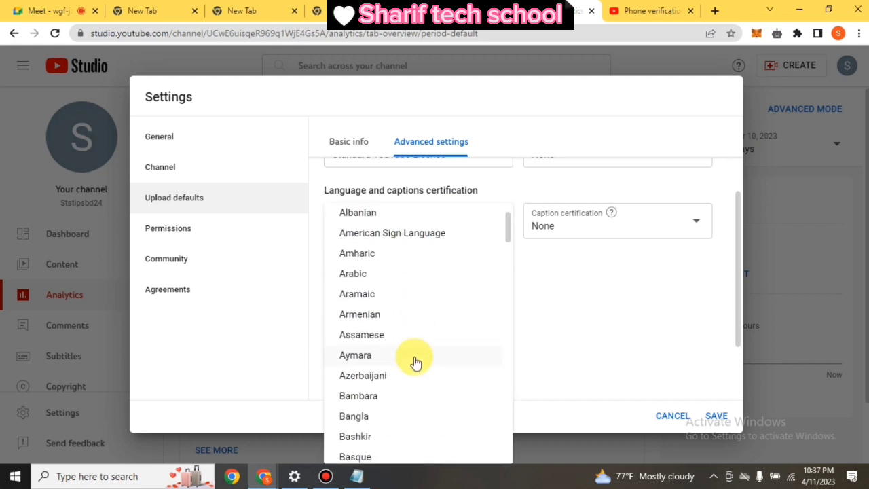
scroll(415, 363, "down", 3)
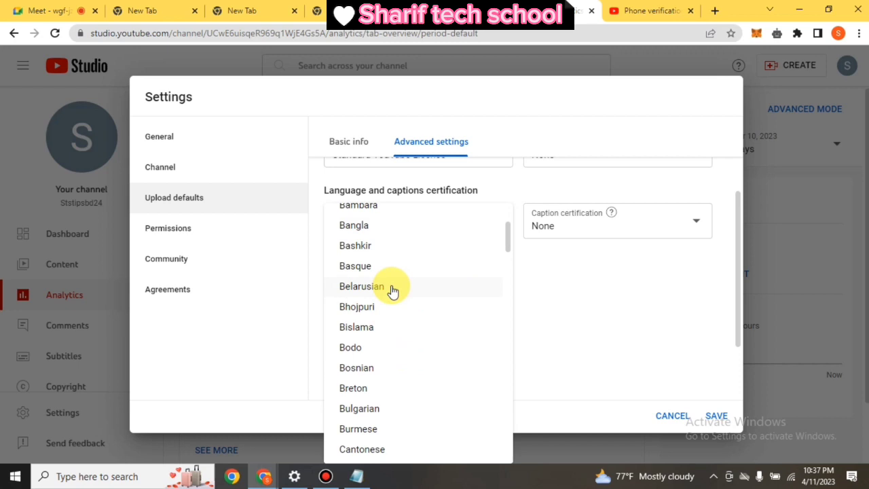
scroll(392, 291, "down", 1)
scroll(384, 343, "up", 3)
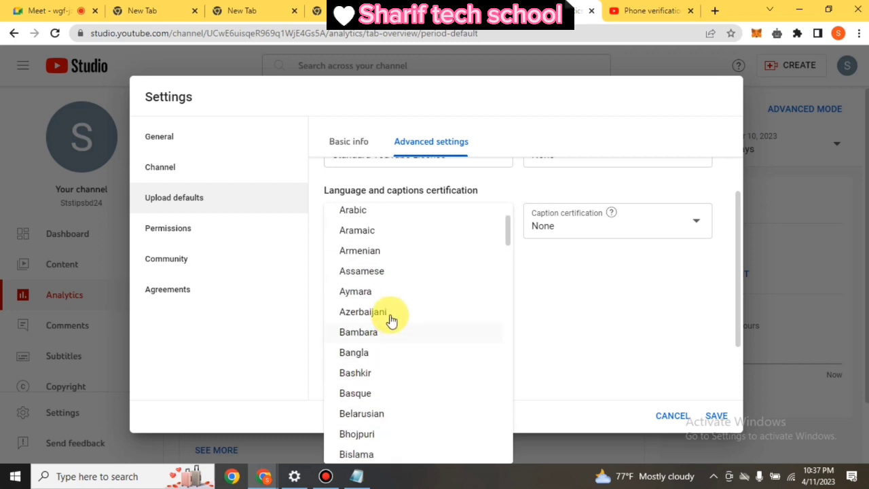
left_click(372, 352)
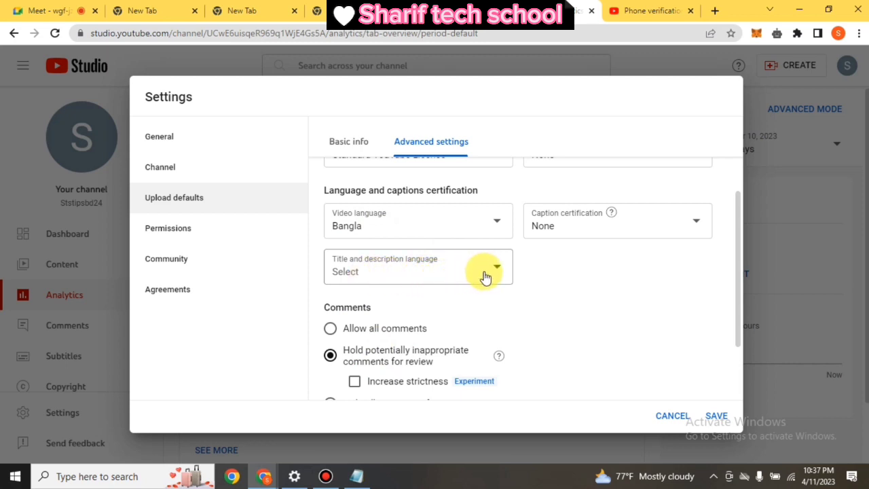
Open the video Category list, then bring up the Bandicam recorder window
scroll(513, 241, "up", 1)
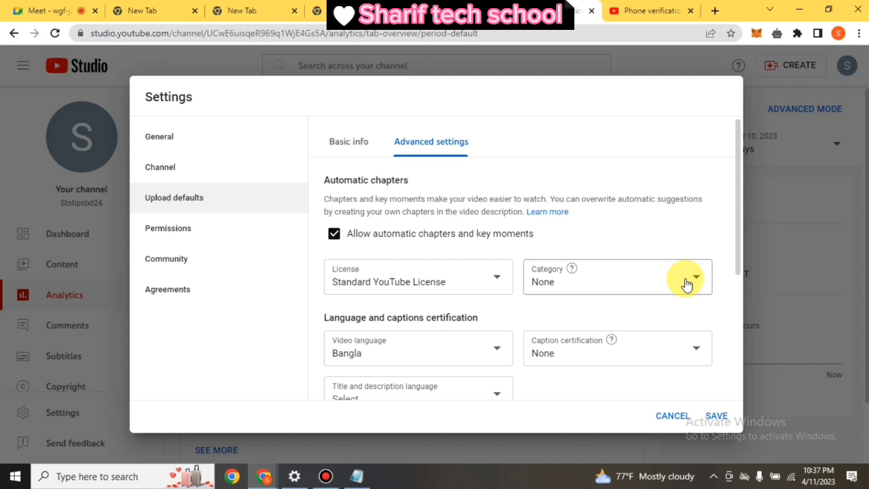
left_click(687, 284)
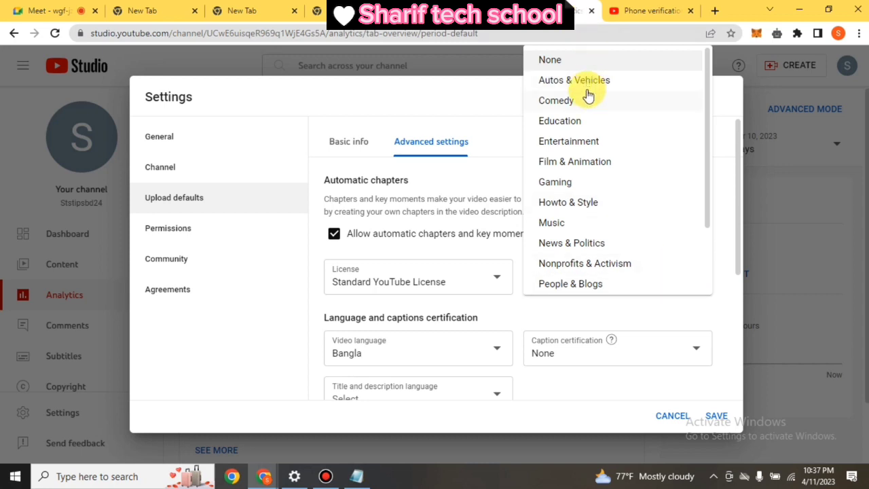
left_click(331, 474)
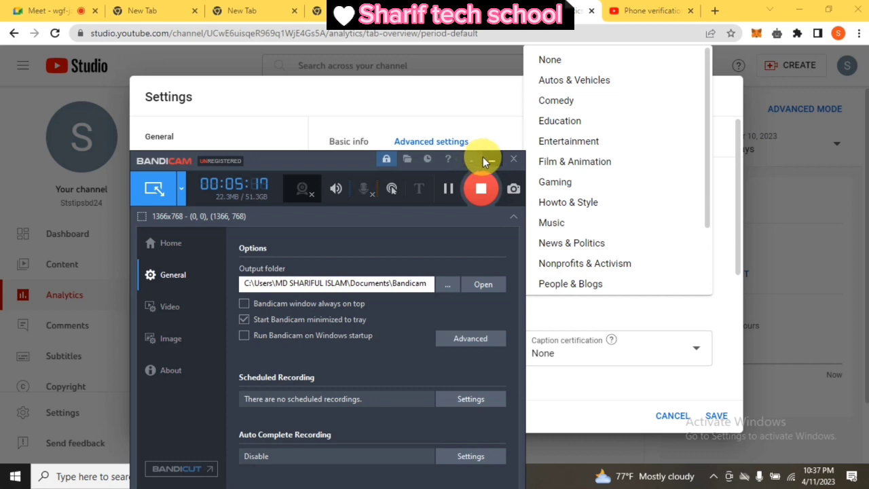
Minimize the Bandicam window to reveal the Studio upload defaults again
left_click(483, 158)
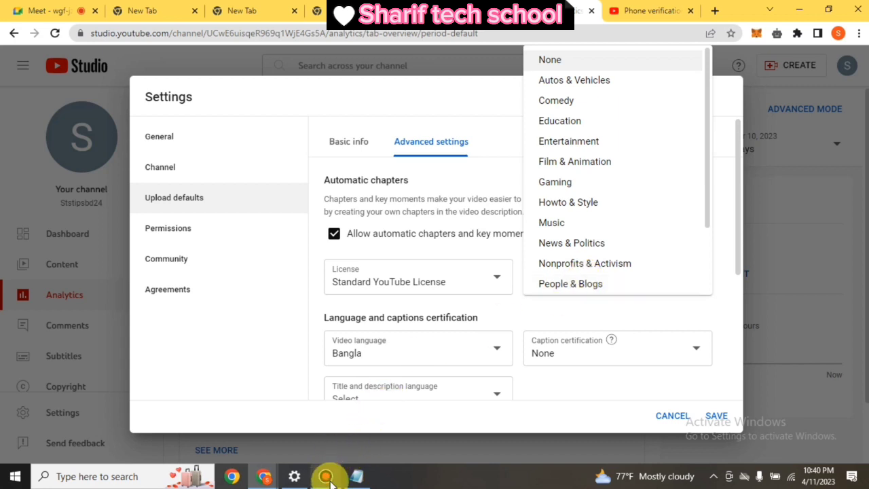
left_click(339, 453)
left_click(506, 155)
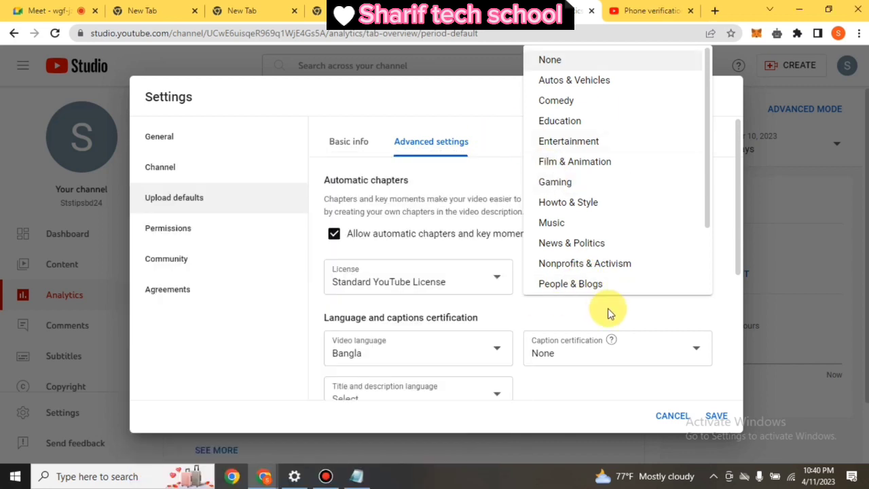
scroll(588, 288, "down", 2)
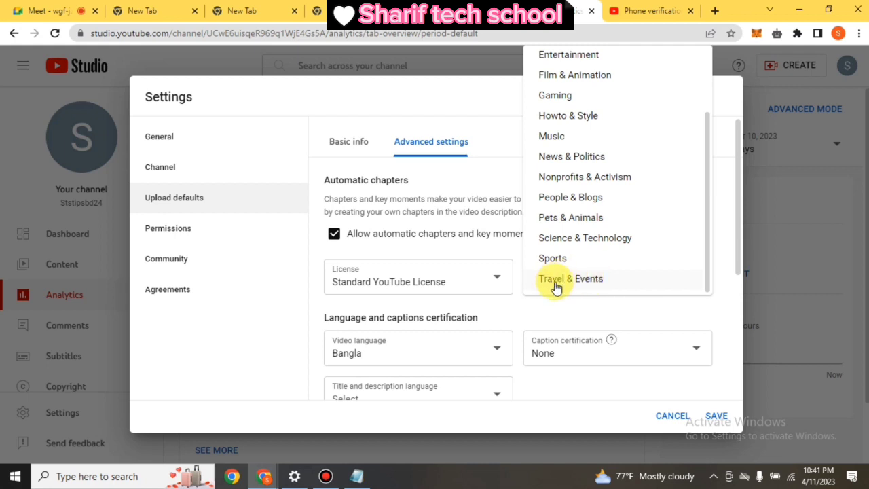
left_click(611, 238)
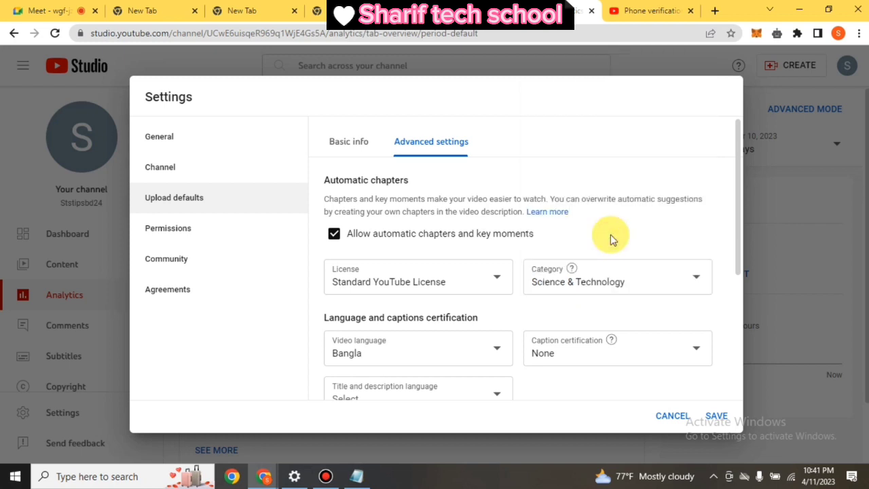
scroll(510, 343, "down", 1)
scroll(509, 343, "down", 2)
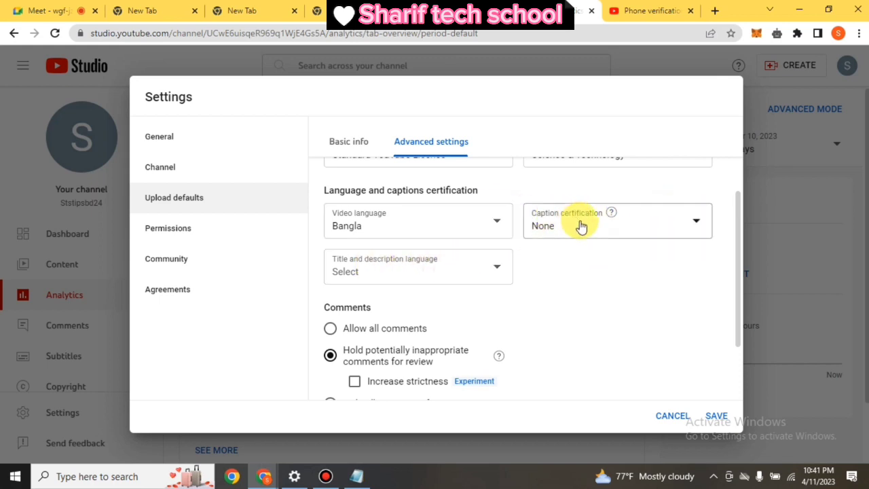
scroll(346, 201, "down", 2)
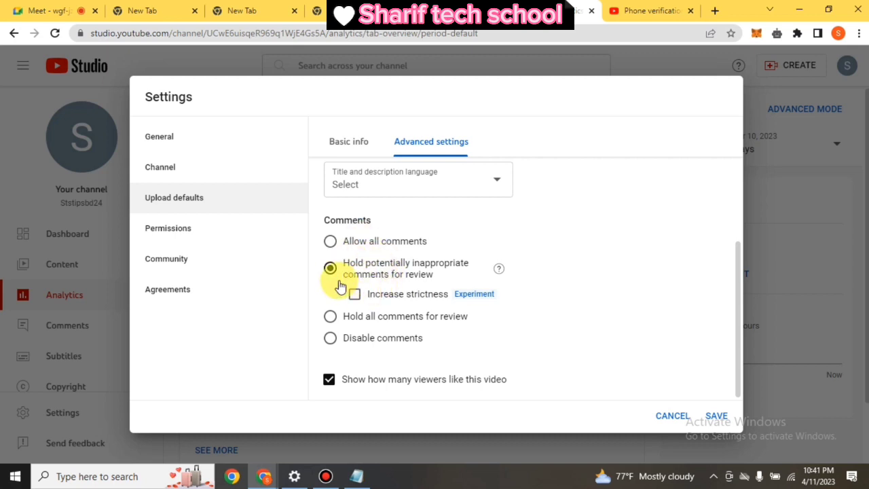
Switch comments to Allow all and back to Hold potentially inappropriate, then view Permissions and Community
left_click(331, 244)
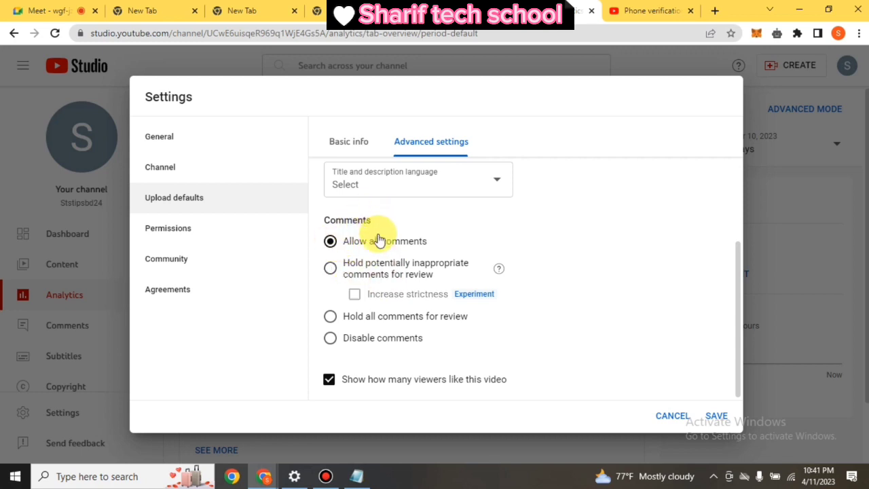
left_click(343, 270)
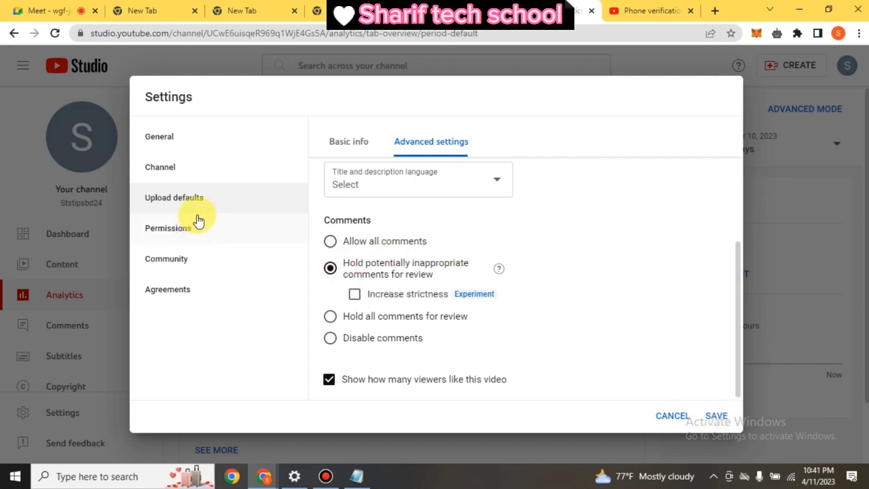
left_click(180, 231)
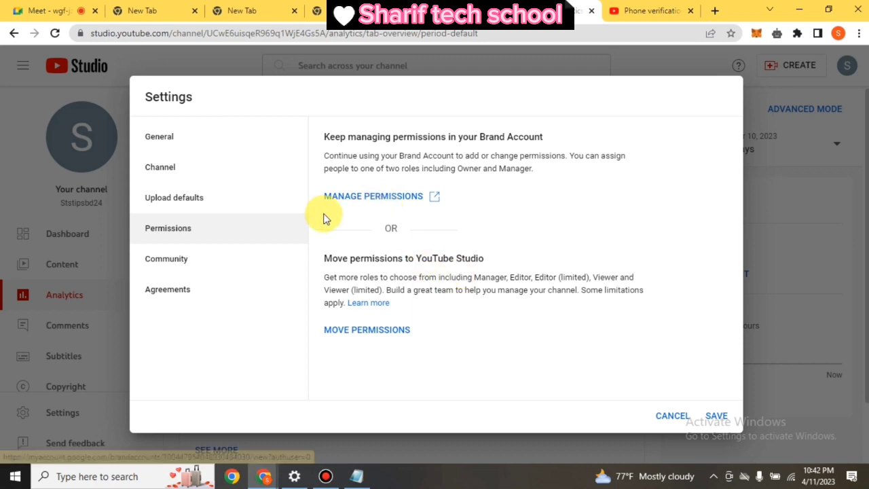
left_click(186, 260)
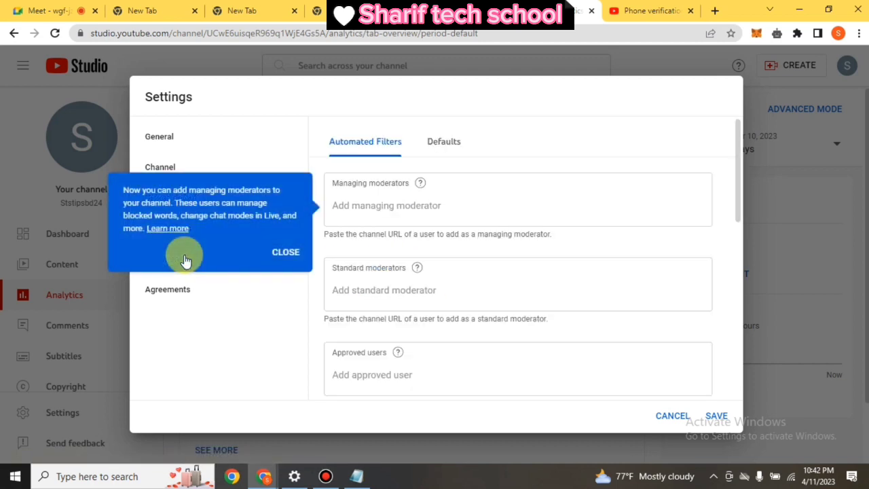
Browse Community's Automated Filters and Defaults tabs, dismissing tips, then view Agreements and Channel basic info
left_click(282, 252)
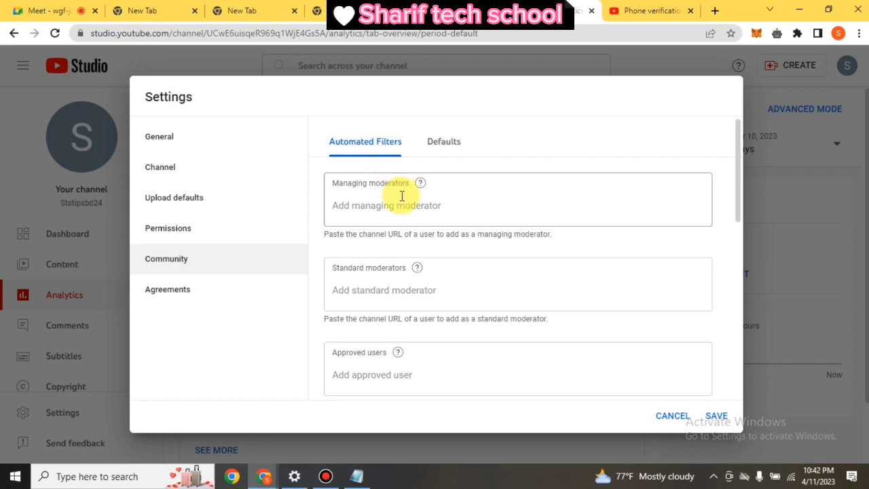
left_click(442, 139)
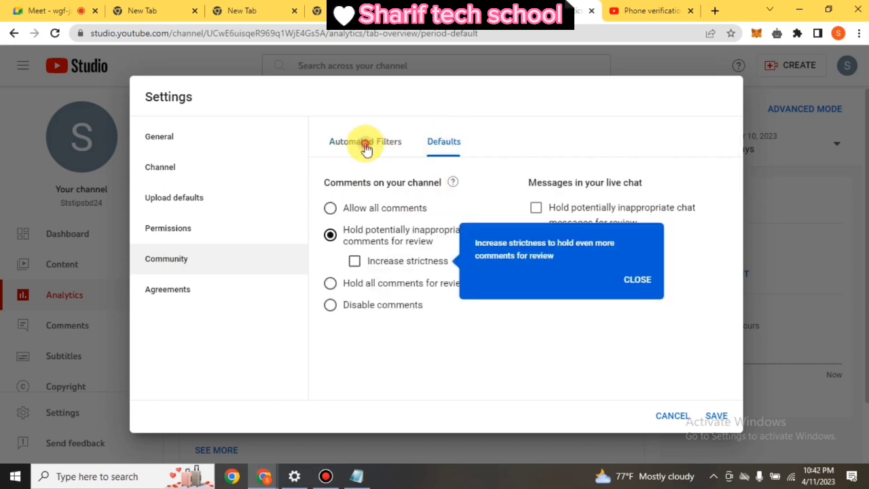
left_click(368, 143)
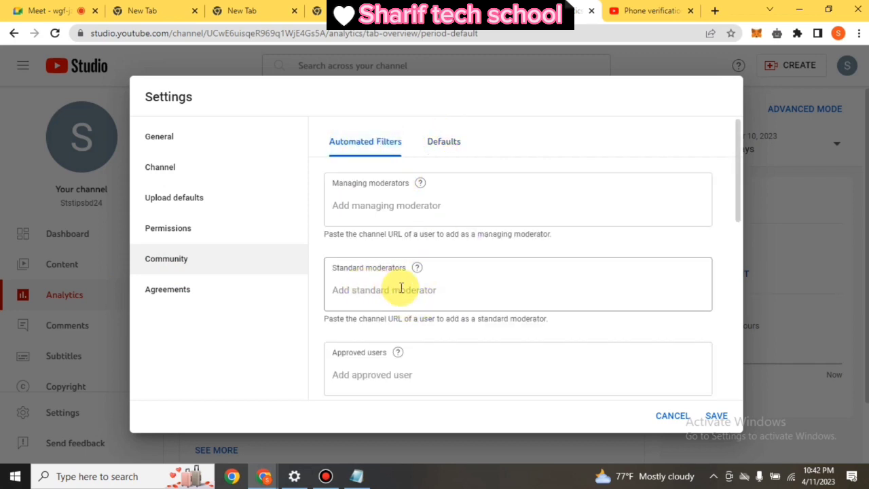
left_click(459, 146)
left_click(623, 279)
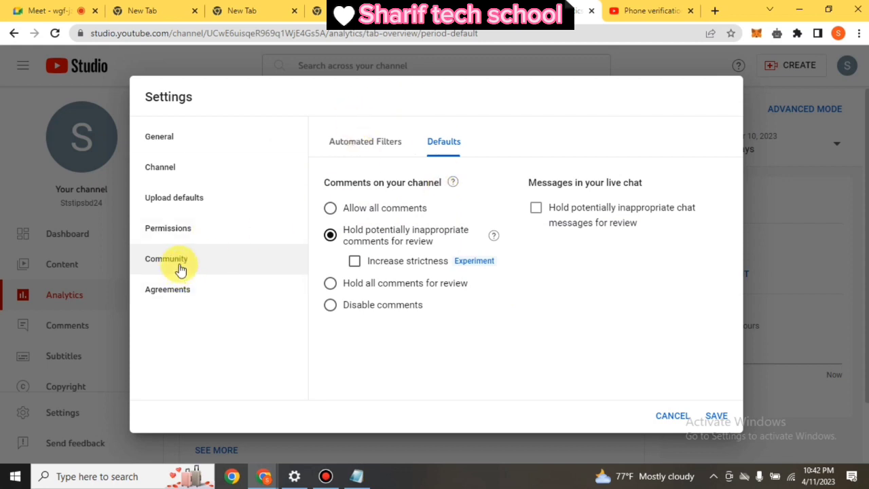
left_click(183, 296)
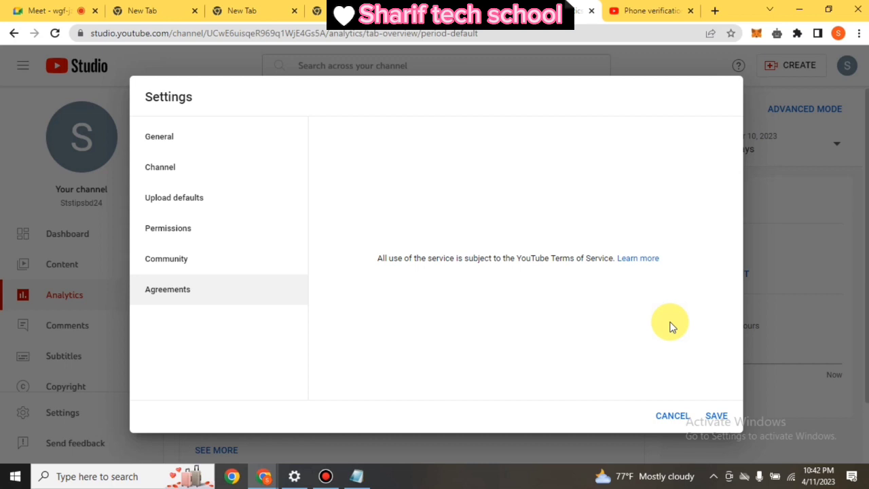
left_click(163, 168)
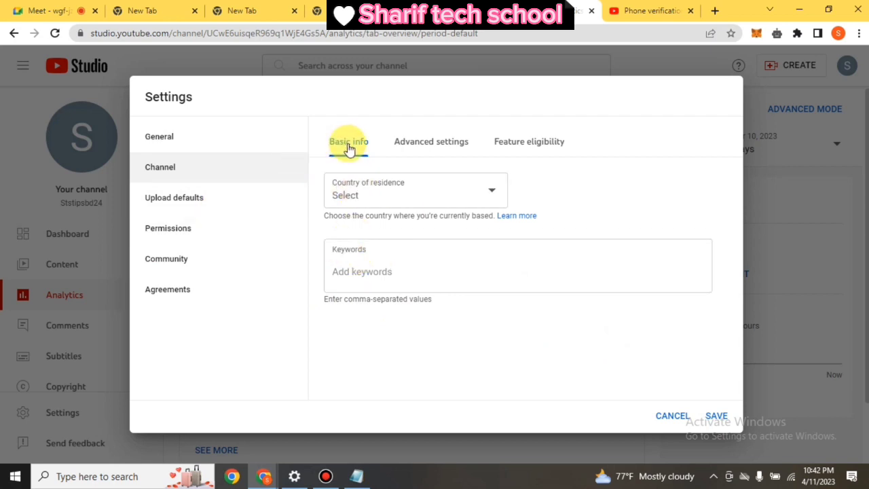
Choose Bangladesh from the Country of residence list in Channel Basic info
double_click(150, 169)
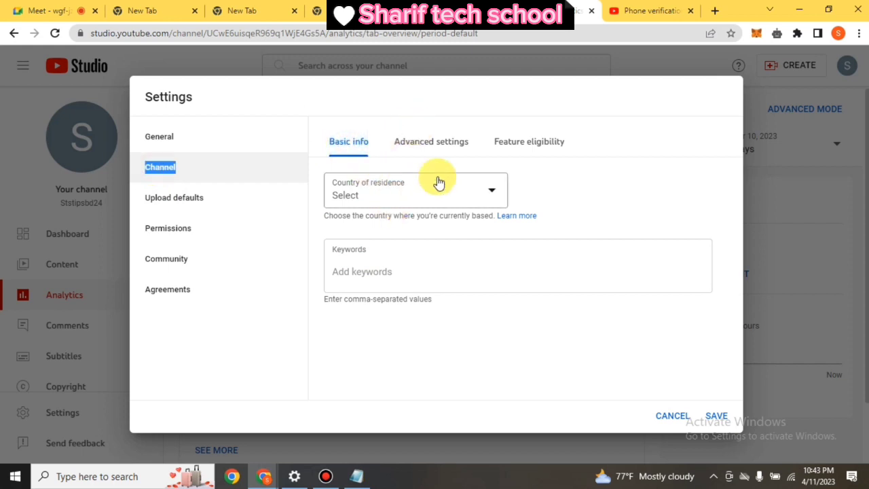
left_click(494, 190)
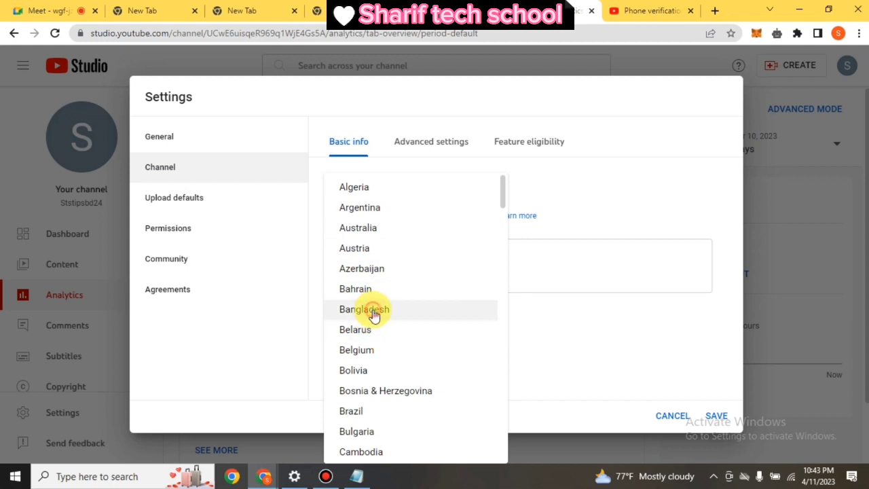
left_click(374, 314)
left_click(364, 277)
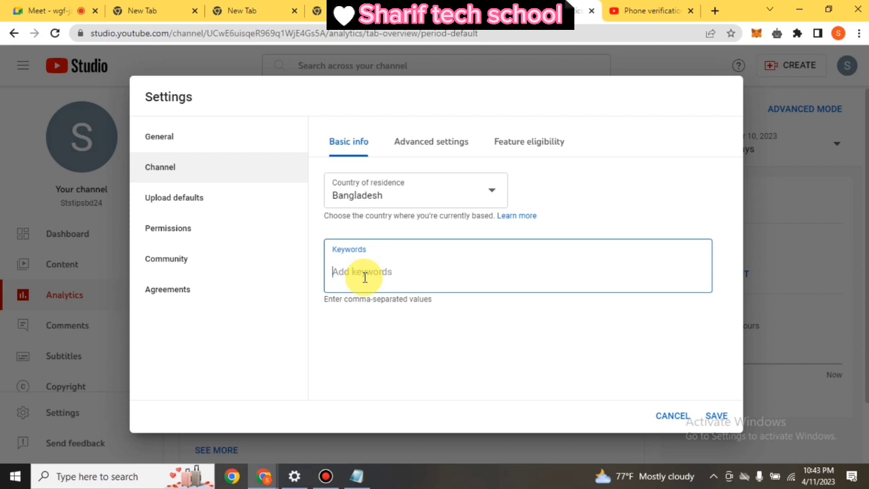
Add the keywords tips video, tech vide, short and shorts, then type shorts vira
type("tips video")
key("Return")
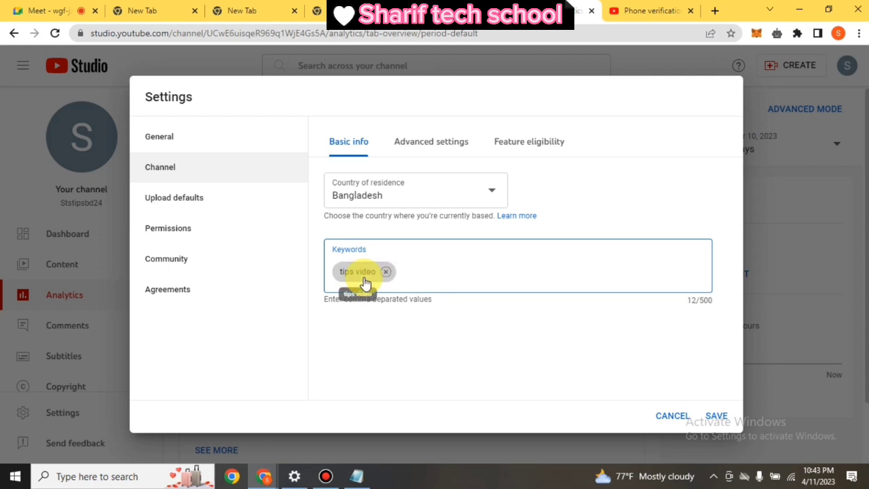
type("tech vide")
key("Return")
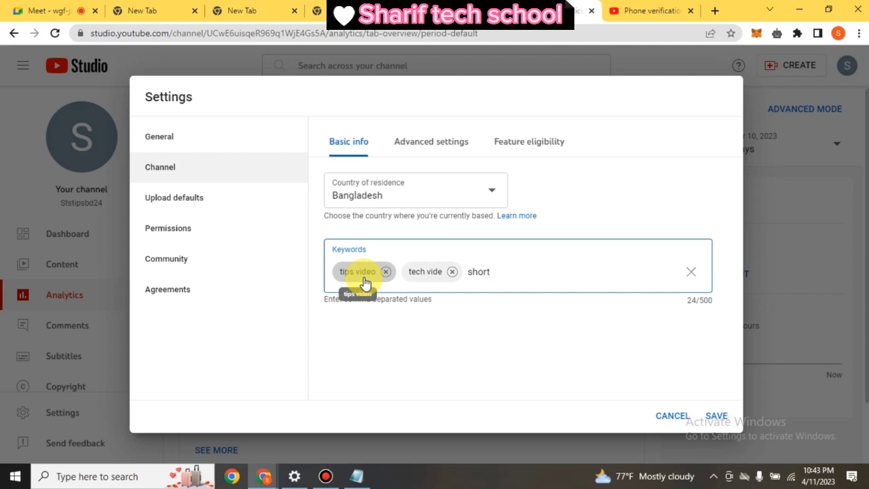
type("short")
key("Return")
type("shorts")
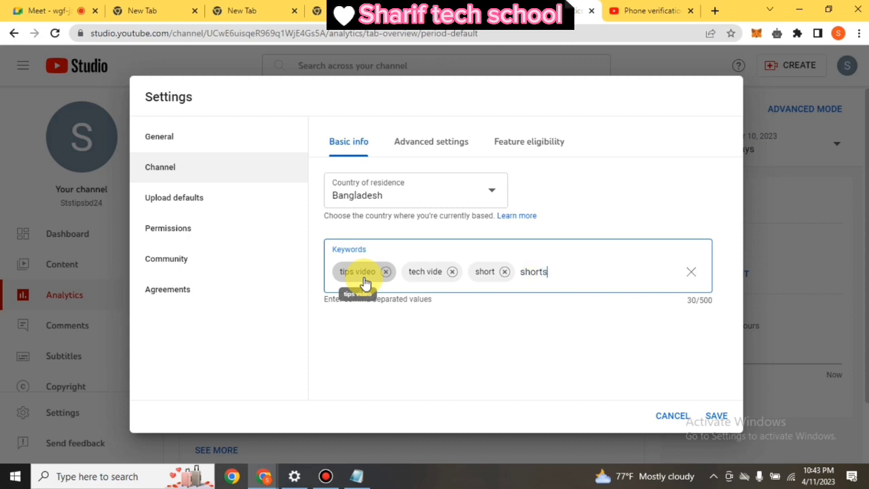
key("Return")
type("shorts viral")
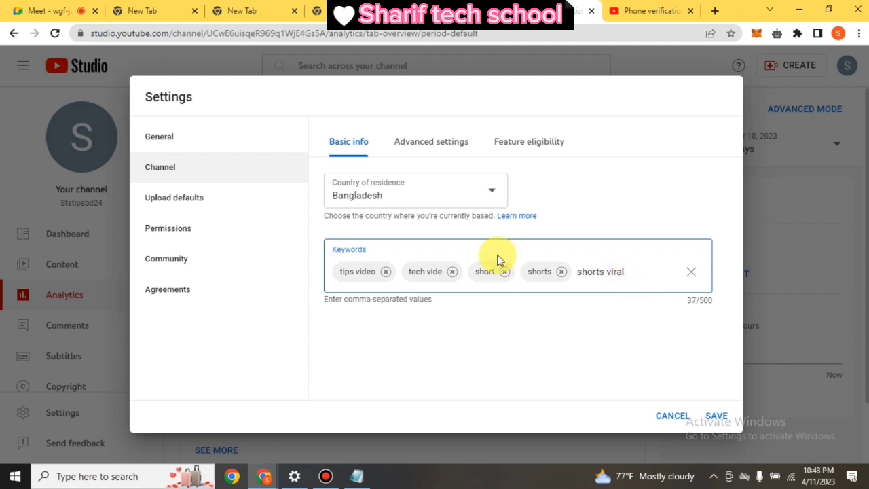
Look over Advanced settings, Feature eligibility and Upload defaults, then save the channel settings
left_click(399, 144)
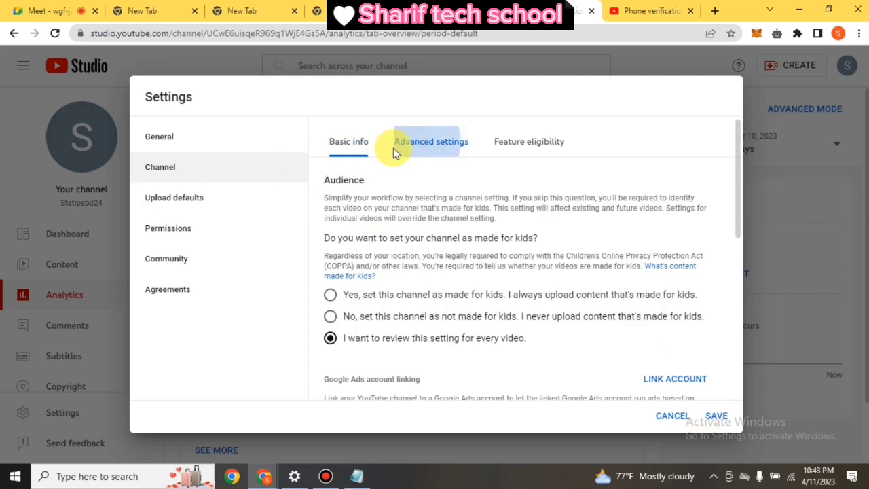
left_click(548, 151)
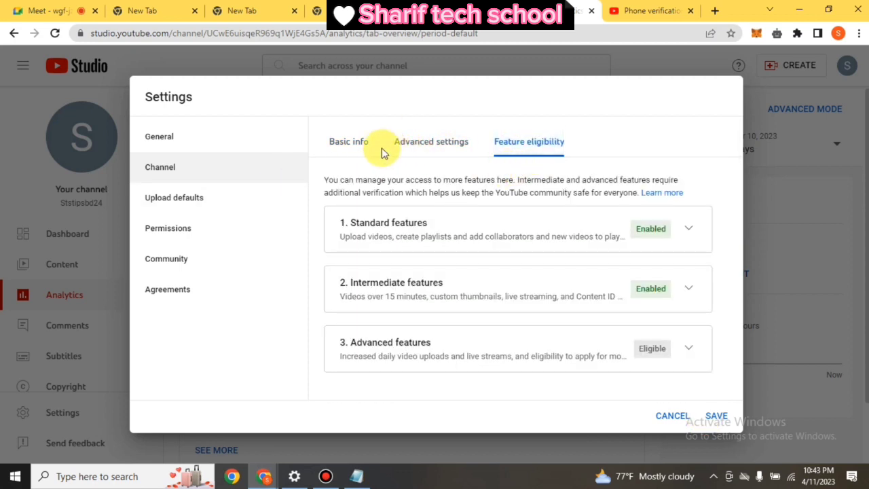
left_click(349, 143)
left_click(205, 198)
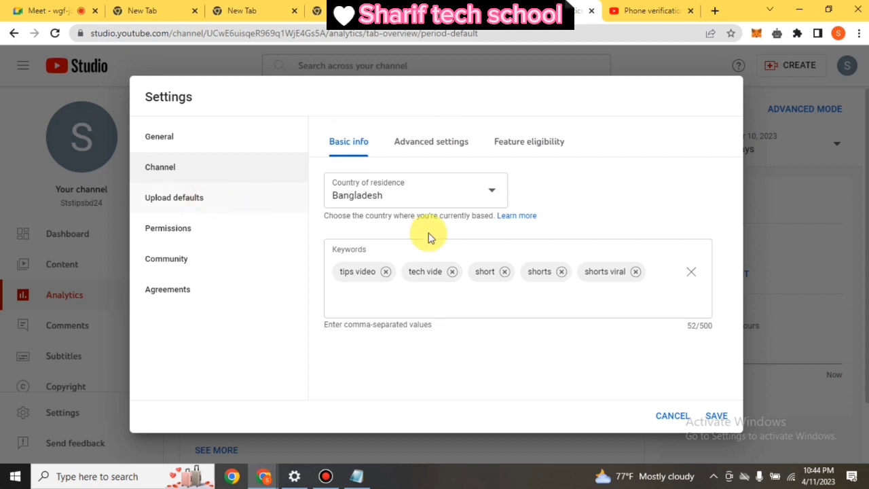
scroll(423, 242, "down", 1)
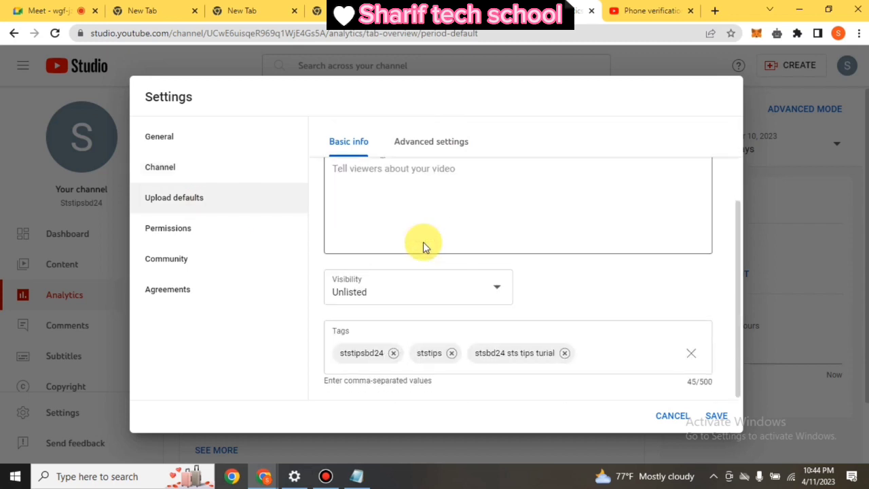
scroll(414, 231, "up", 3)
scroll(428, 200, "down", 2)
scroll(428, 201, "down", 1)
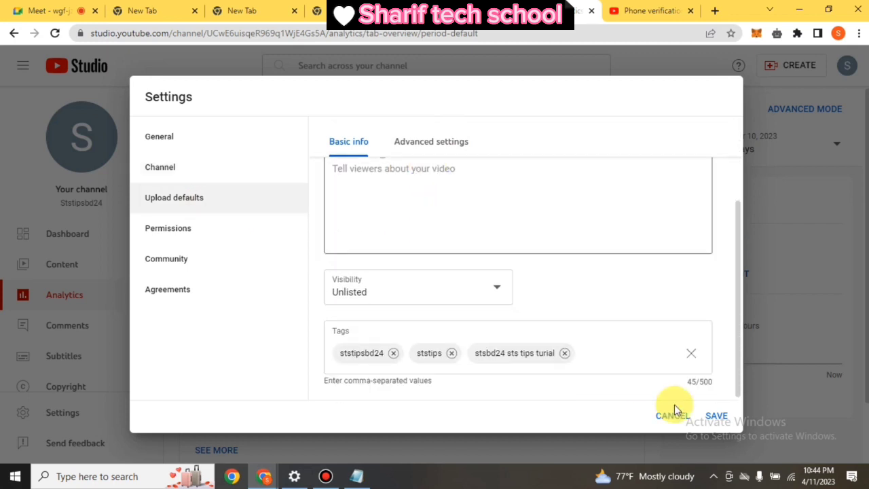
left_click(714, 417)
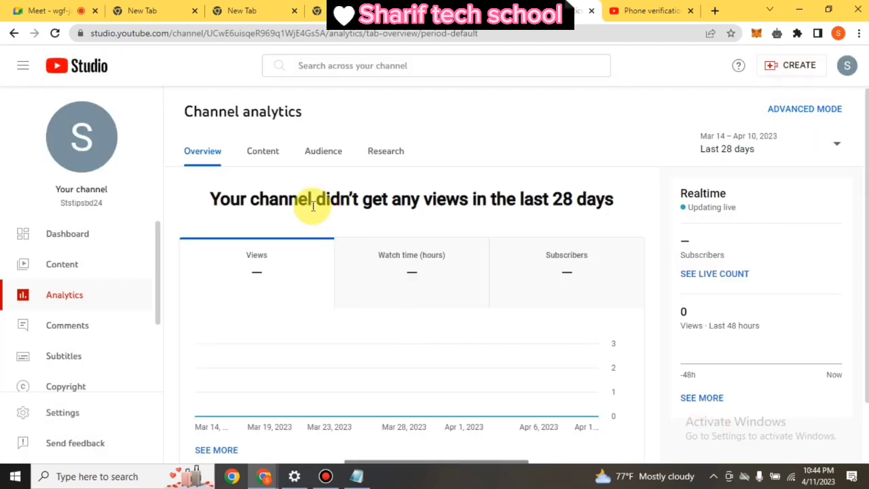
scroll(203, 217, "down", 1)
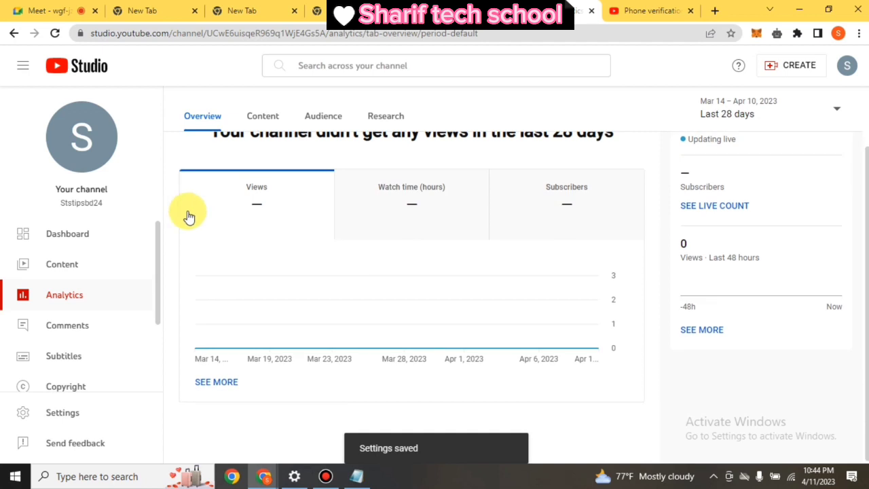
scroll(68, 237, "down", 2)
scroll(367, 251, "up", 1)
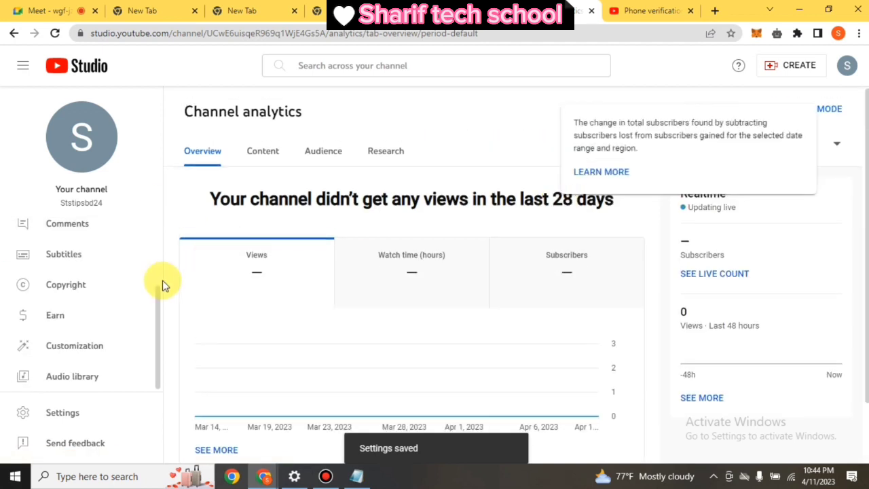
scroll(251, 226, "down", 1)
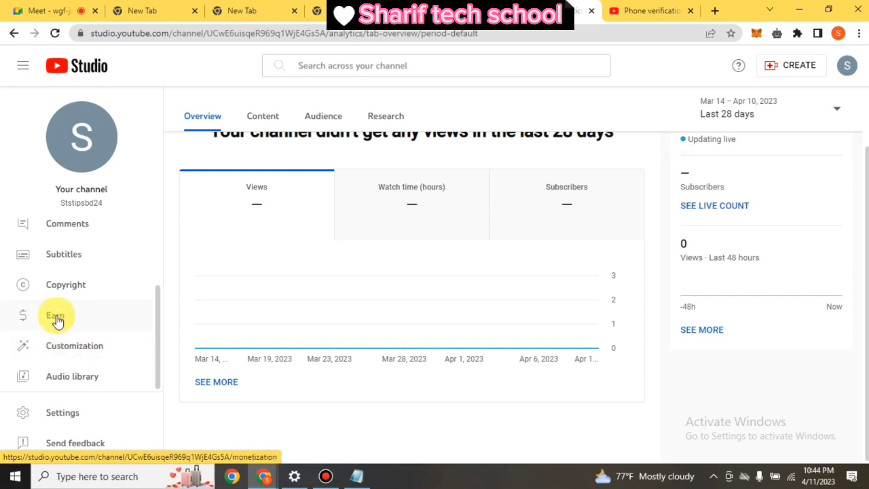
Open the Earn page and minimize the Bandicam recorder window
left_click(55, 319)
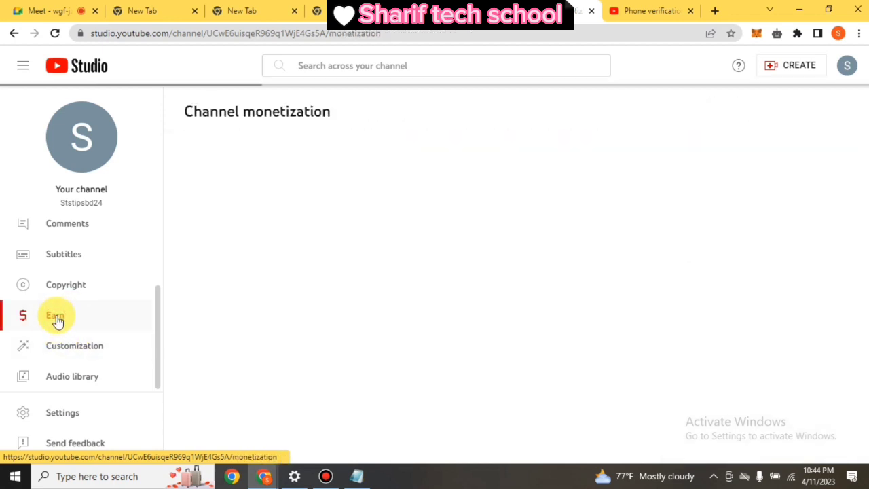
left_click(325, 477)
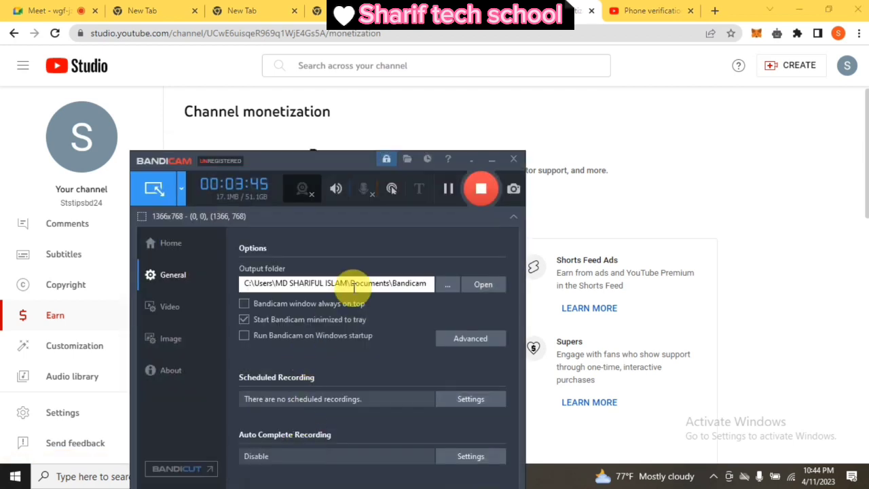
left_click(491, 161)
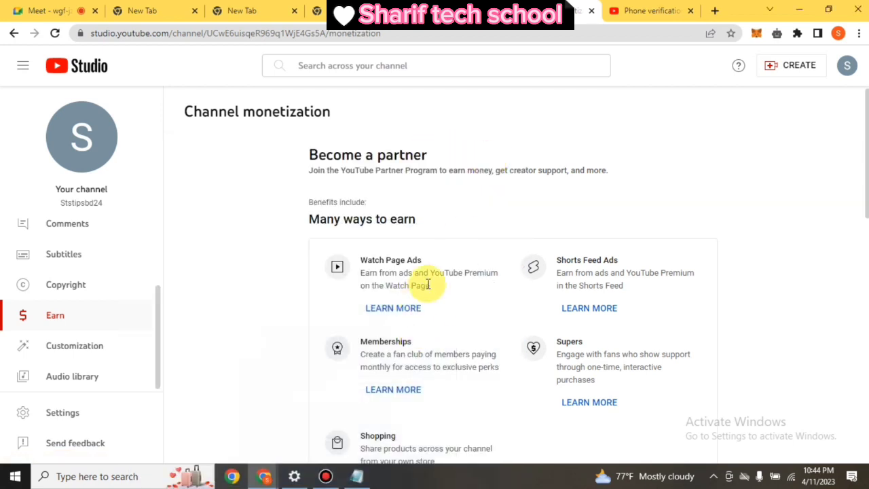
Scroll Channel monetization to the requirements: 1,000 subscribers, 4,000 watch hours, 10M Shorts views
scroll(465, 249, "down", 4)
scroll(461, 252, "down", 4)
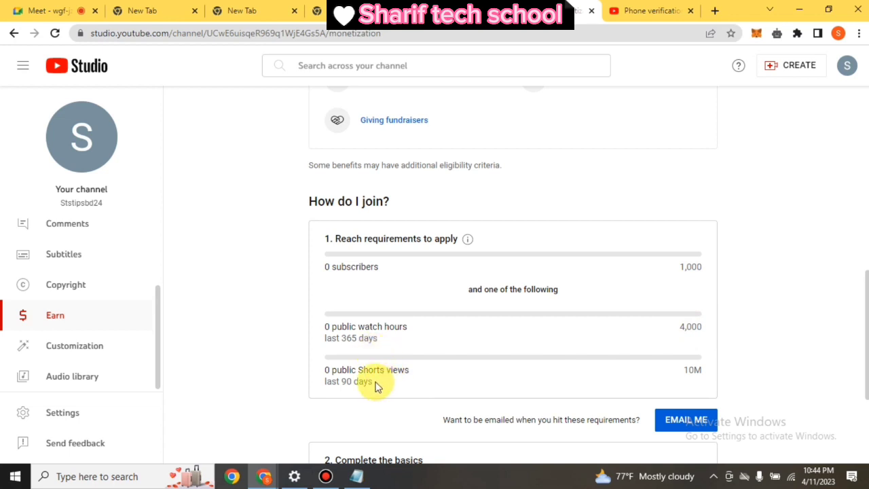
scroll(376, 385, "down", 1)
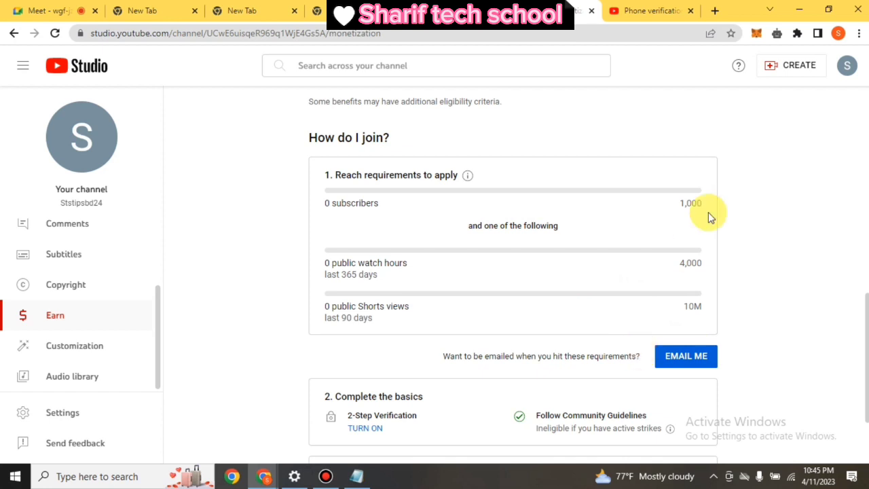
scroll(633, 233, "up", 5)
scroll(516, 239, "up", 3)
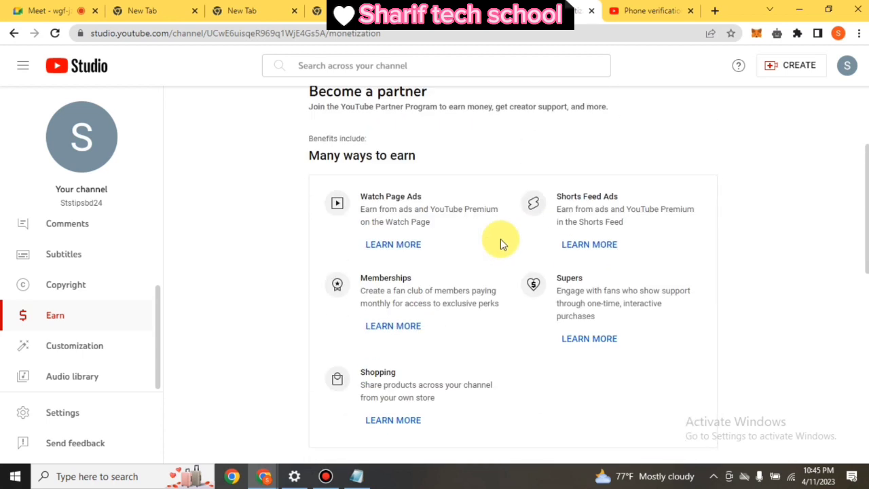
scroll(435, 241, "down", 1)
scroll(457, 244, "down", 1)
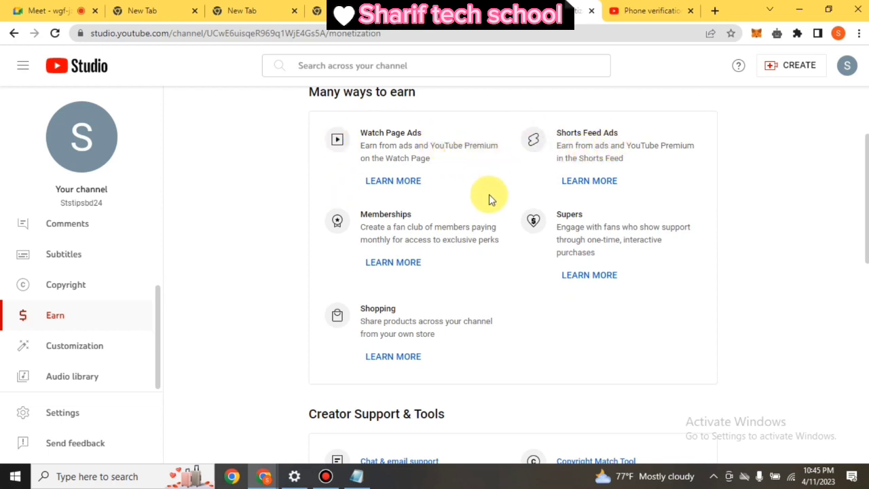
scroll(444, 211, "down", 4)
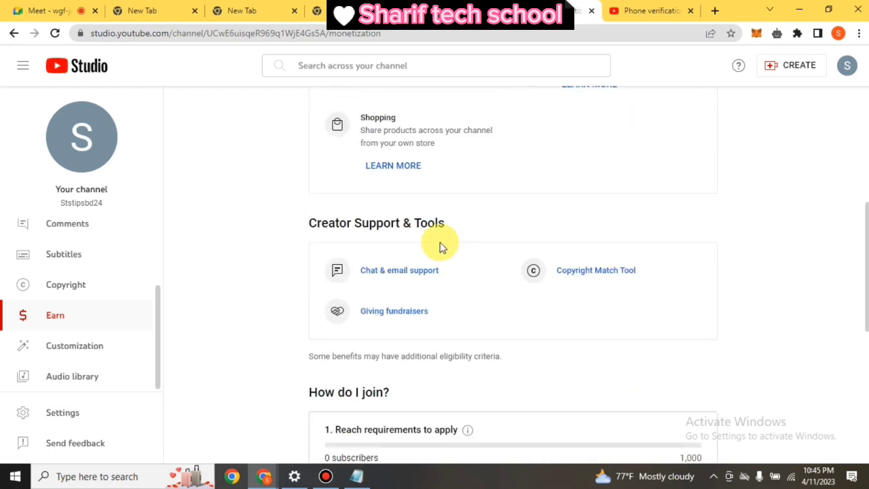
scroll(466, 189, "down", 4)
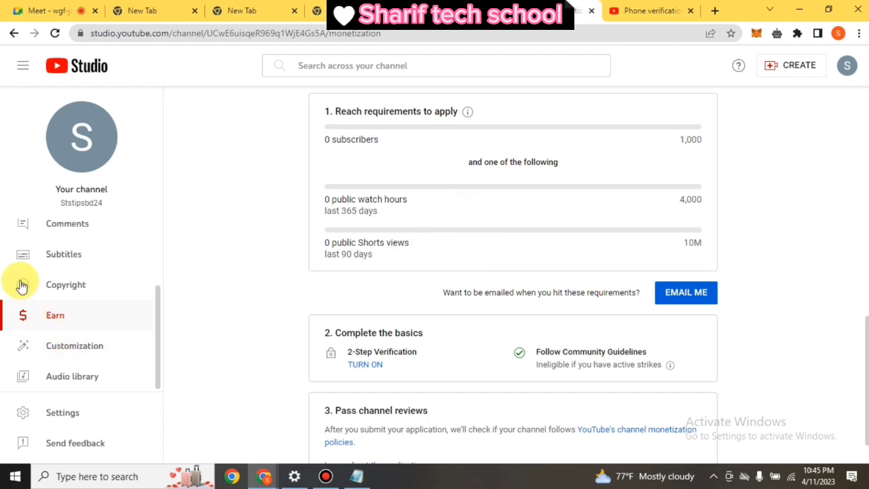
Open Channel customization and look over its Branding and Basic info tabs
left_click(74, 345)
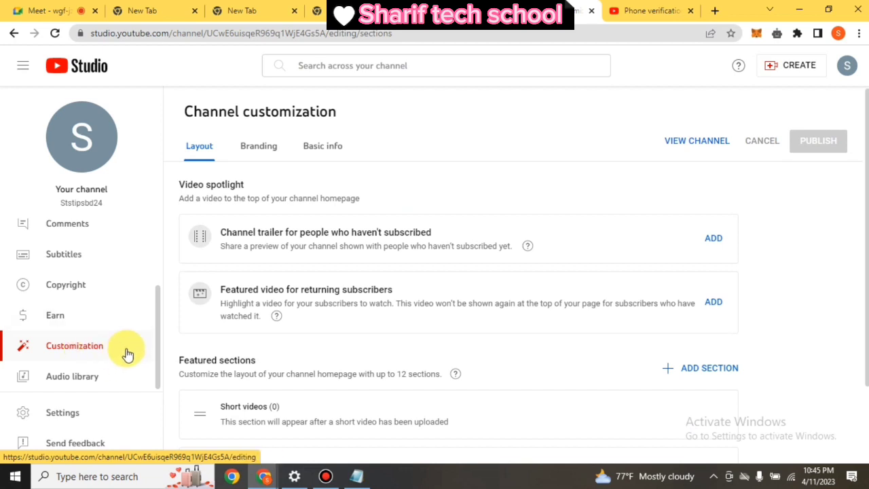
left_click(262, 149)
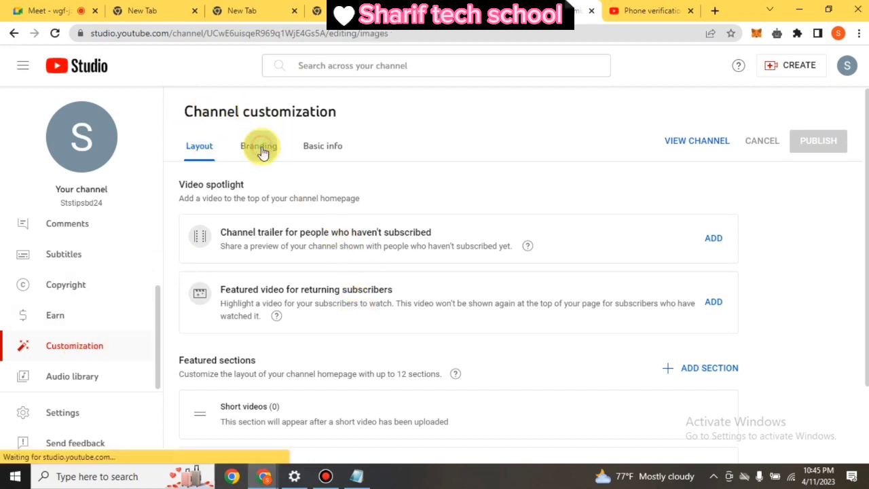
left_click(331, 146)
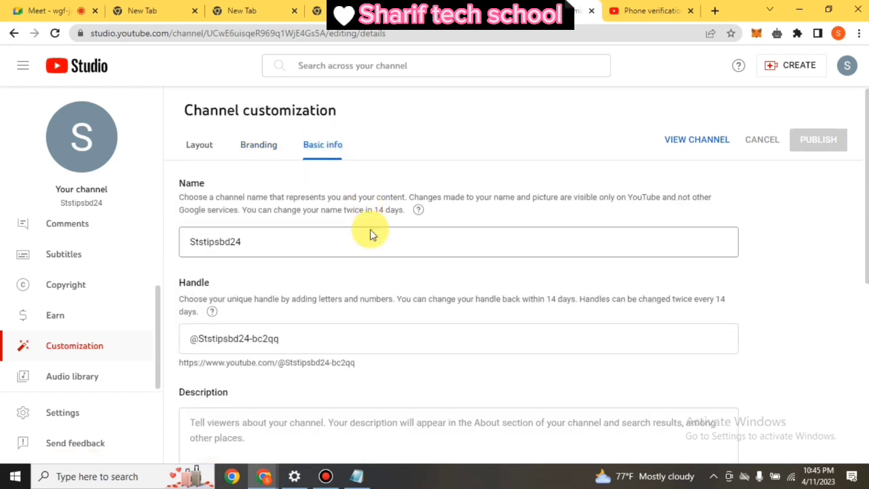
scroll(370, 235, "down", 3)
scroll(370, 233, "down", 2)
scroll(368, 233, "up", 5)
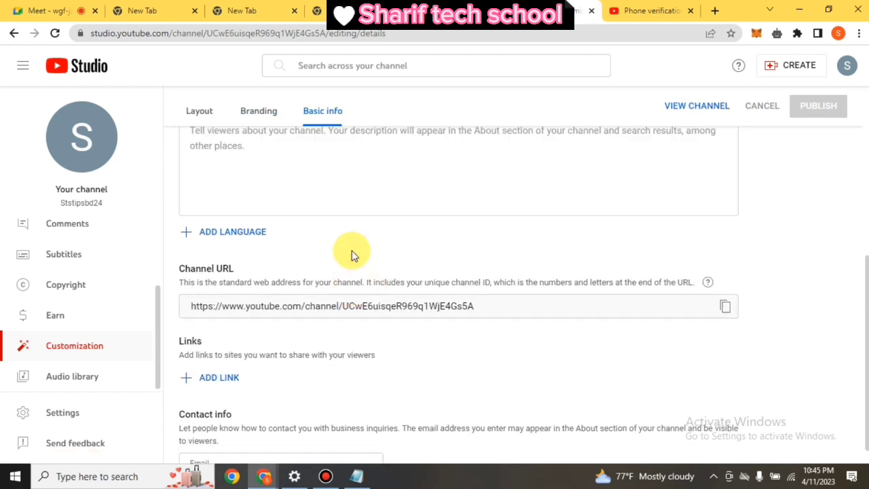
Switch between the Branding and Layout tabs, finishing on Basic info with its empty description
left_click(249, 144)
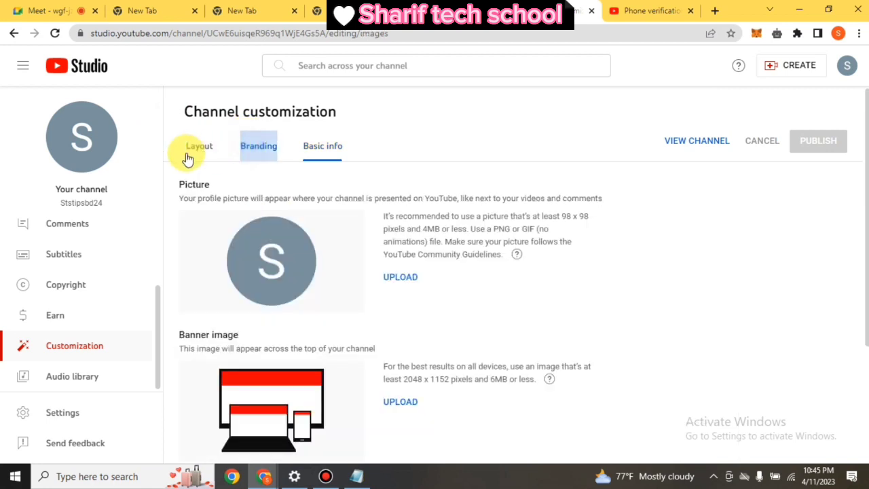
left_click(203, 146)
left_click(247, 141)
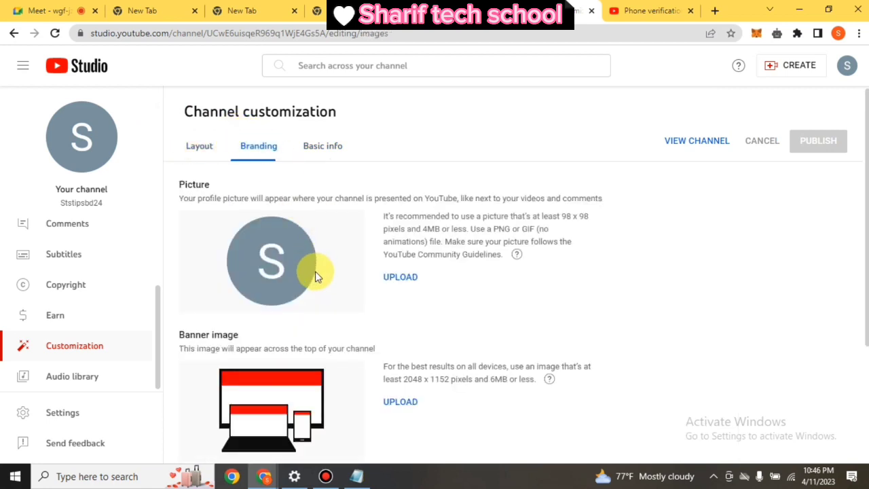
scroll(258, 241, "down", 2)
scroll(258, 242, "down", 1)
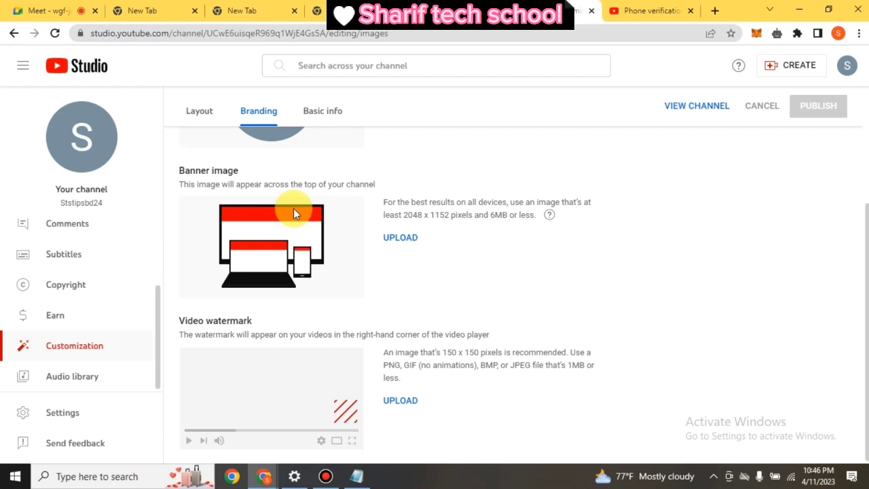
scroll(293, 217, "up", 3)
left_click(193, 148)
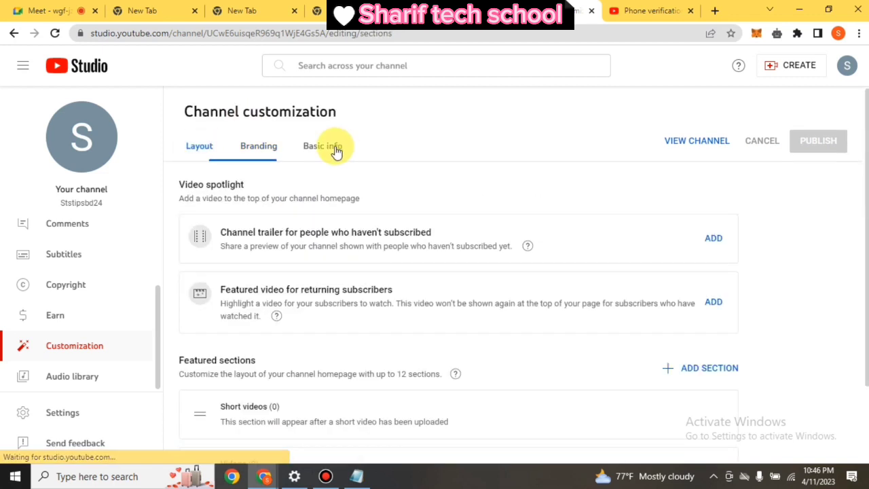
left_click(331, 146)
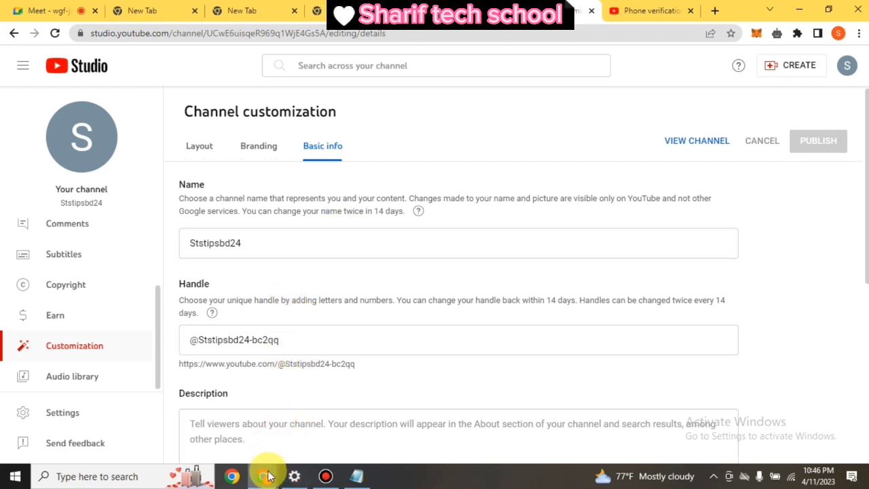
Switch back to the Google Meet call, where the screen is presented and participants listed
left_click(48, 12)
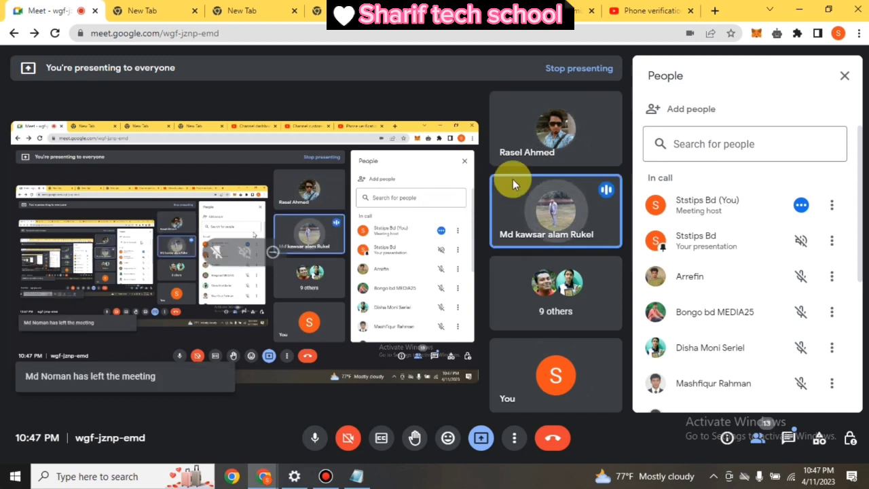
mouse_move(513, 180)
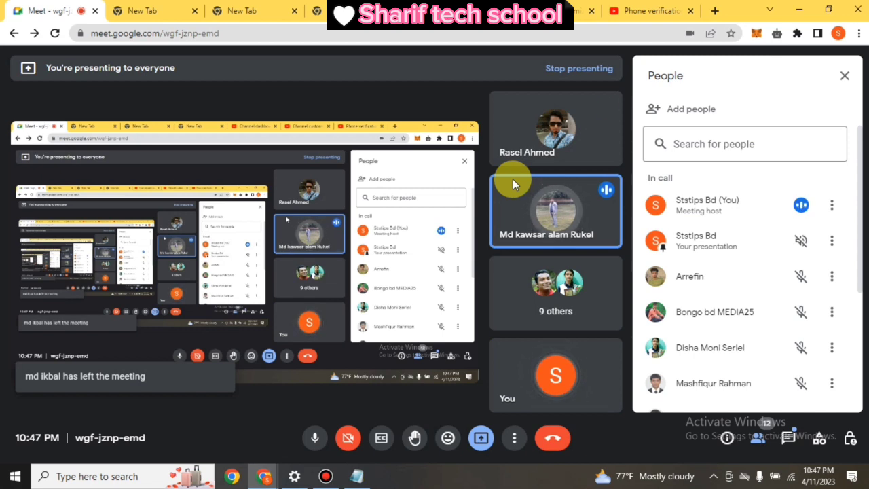
mouse_move(514, 154)
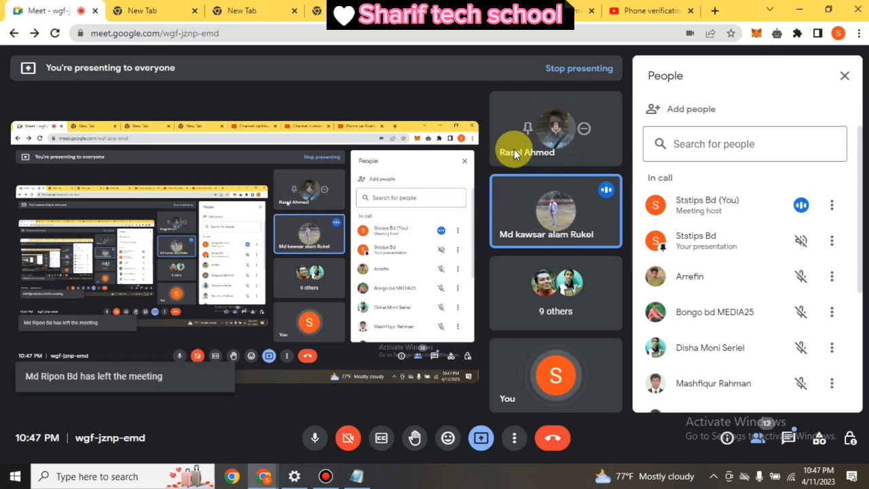